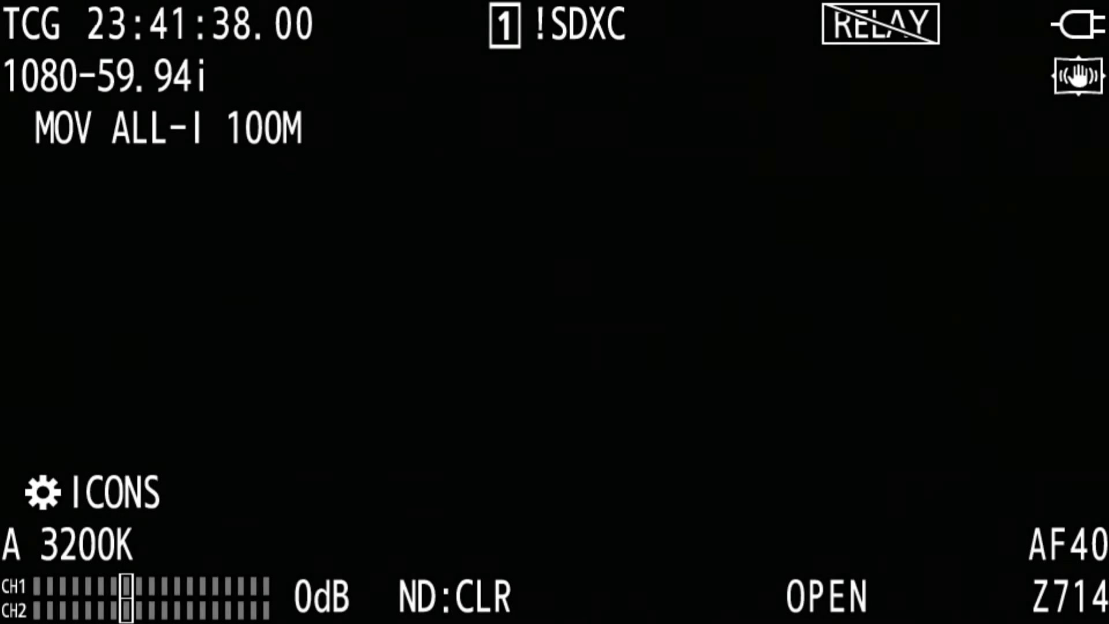
# - Set the camcorder's network device to LAN
pyautogui.press('Down')
pyautogui.press('Down')
pyautogui.press('Down')
pyautogui.press('Down')
pyautogui.press('Down')
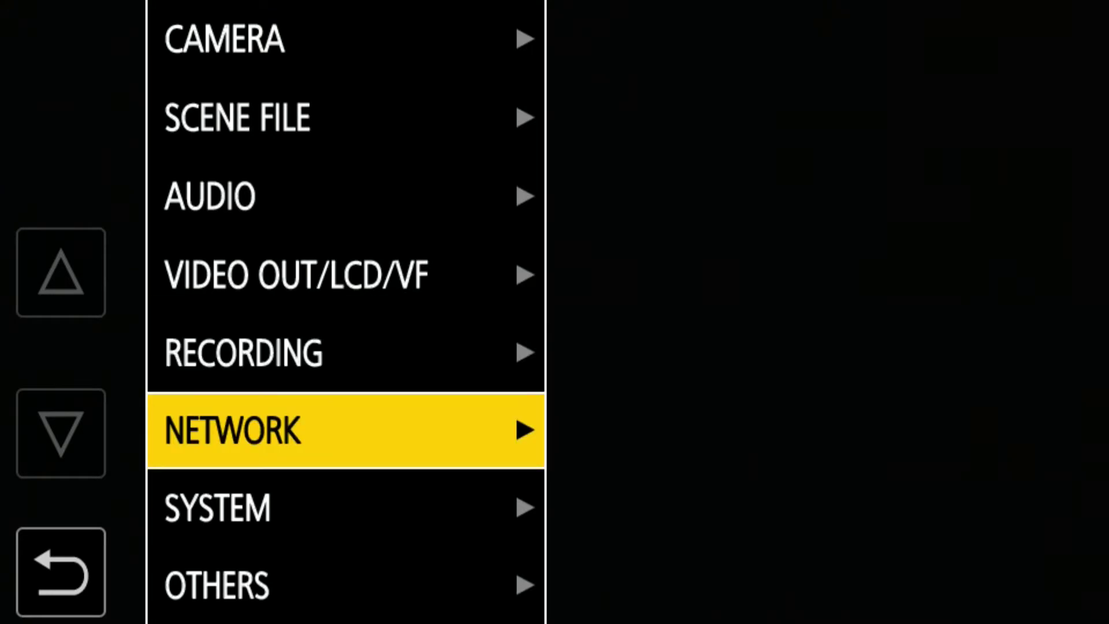
pyautogui.press('Return')
pyautogui.press('Return')
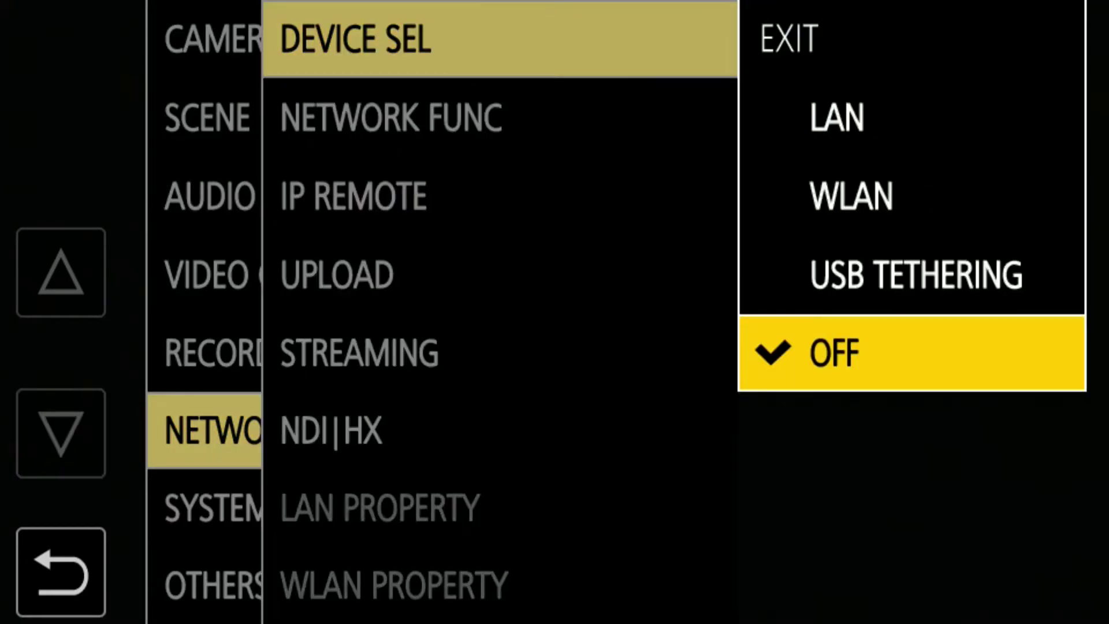
pyautogui.press('Up')
pyautogui.press('Up')
pyautogui.press('Up')
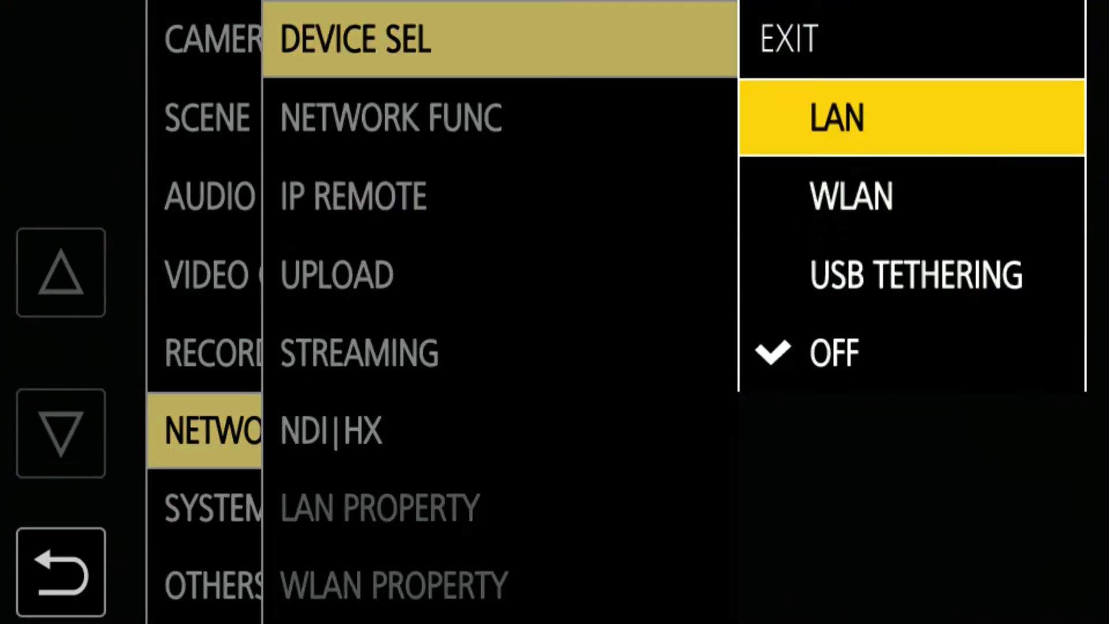
pyautogui.press('Return')
# - Set the LAN IPv4 DHCP option to CLIENT and return to live view
pyautogui.press('Down')
pyautogui.press('Down')
pyautogui.press('Down')
pyautogui.press('Down')
pyautogui.press('Down')
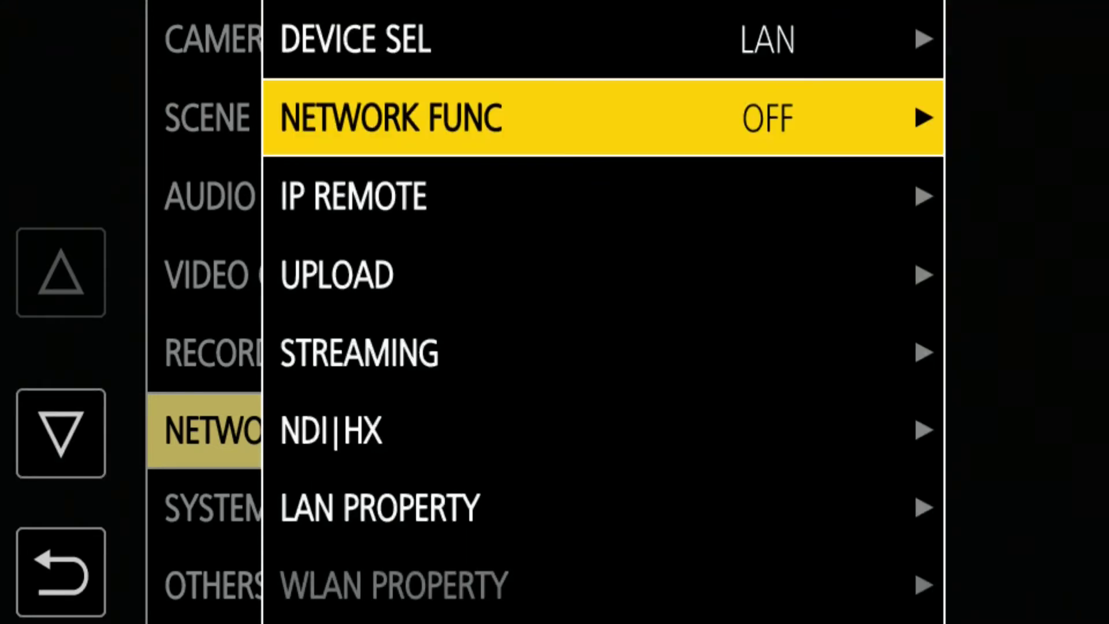
pyautogui.press('Down')
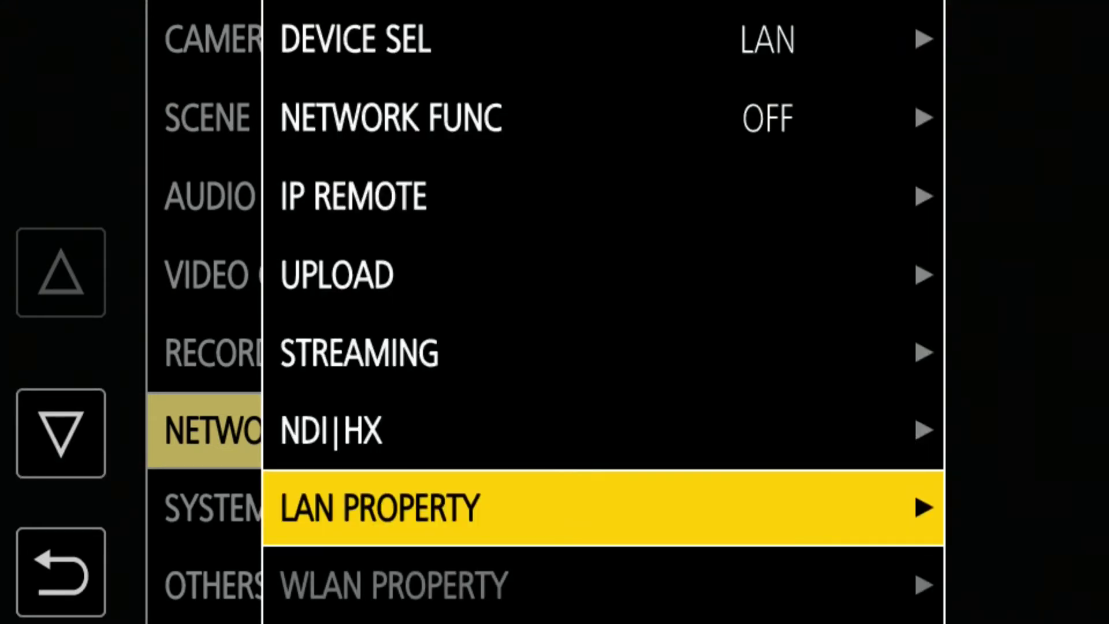
pyautogui.press('Return')
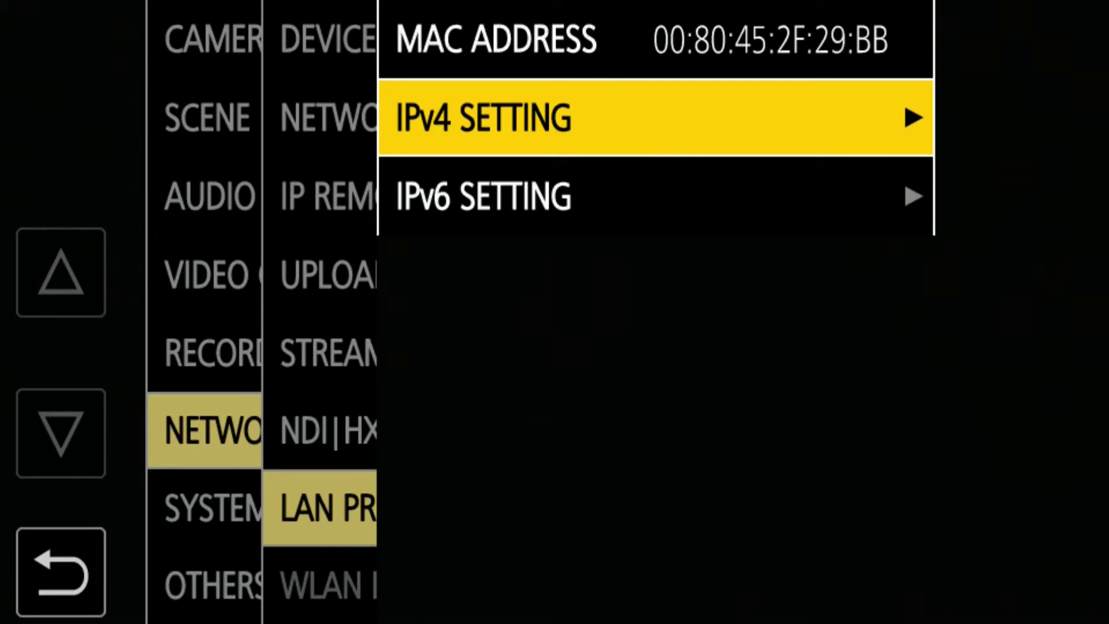
pyautogui.press('Return')
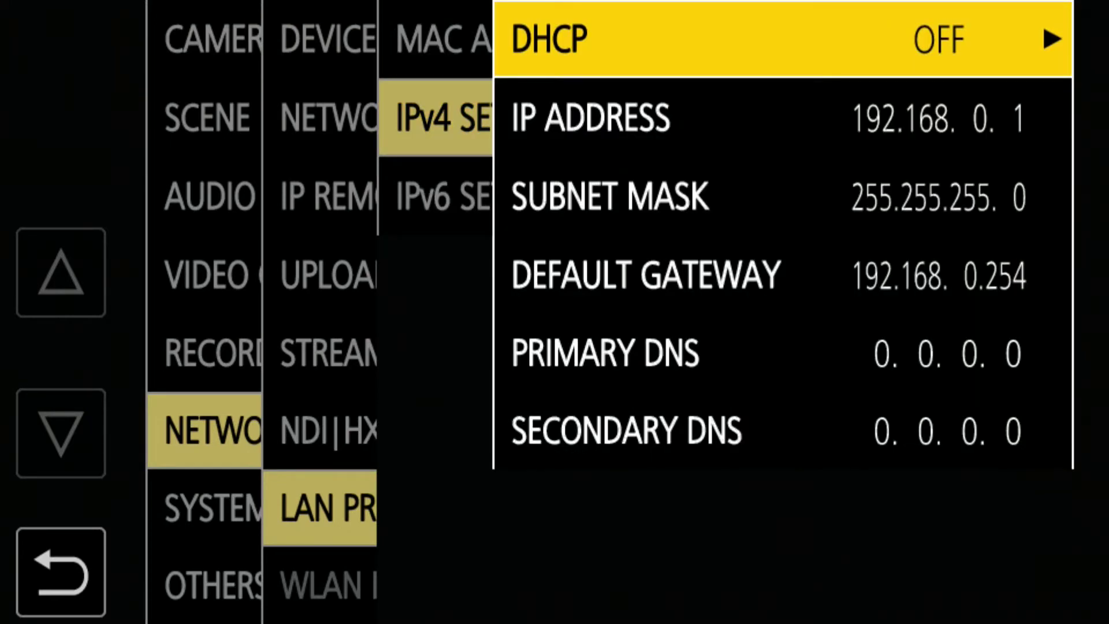
pyautogui.press('Return')
pyautogui.press('Down')
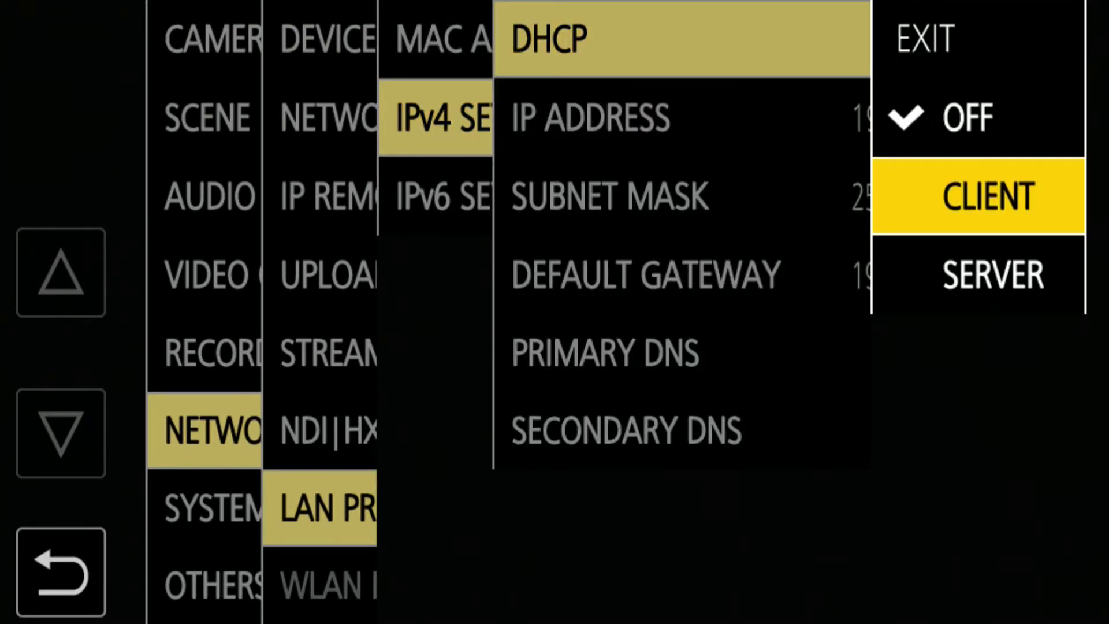
pyautogui.press('Return')
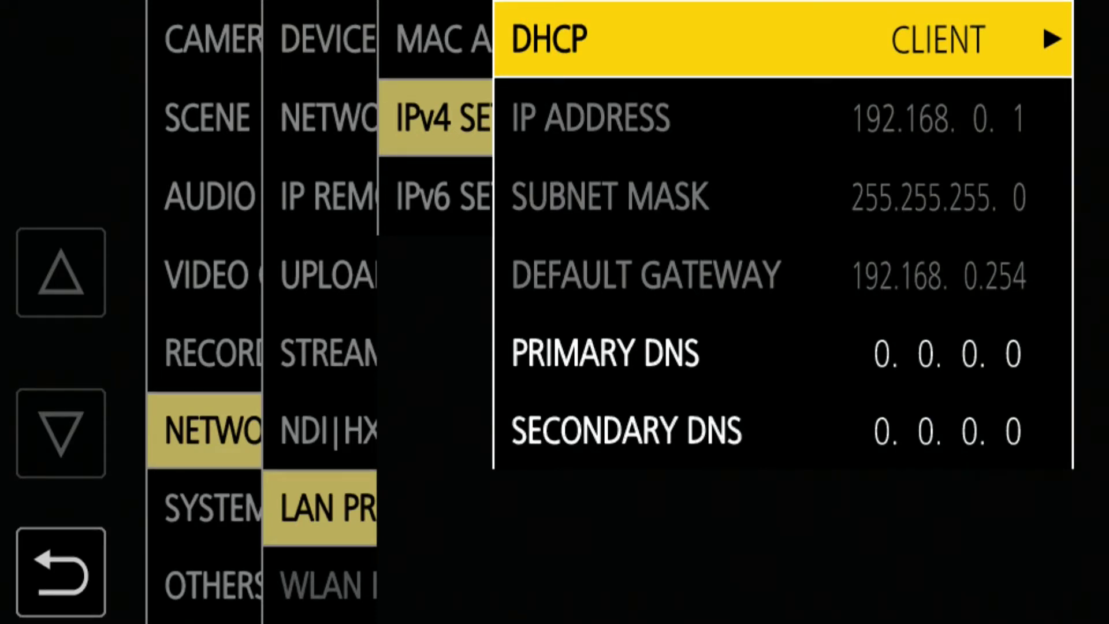
pyautogui.press('Escape')
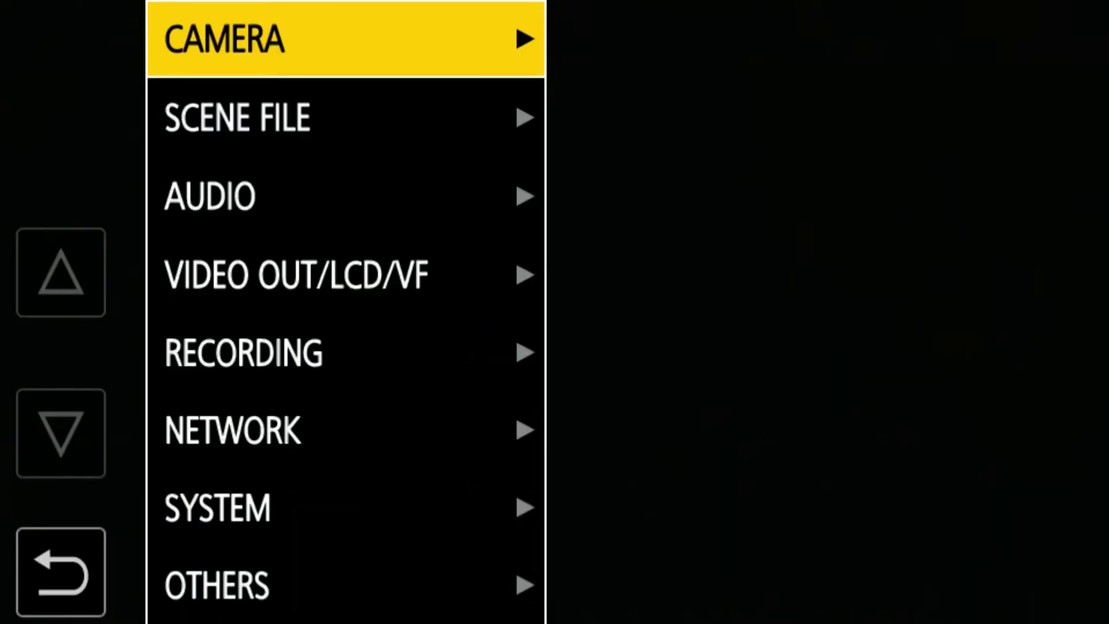
# - Set the network function to STREAMING
pyautogui.press('Down')
pyautogui.press('Down')
pyautogui.press('Down')
pyautogui.press('Down')
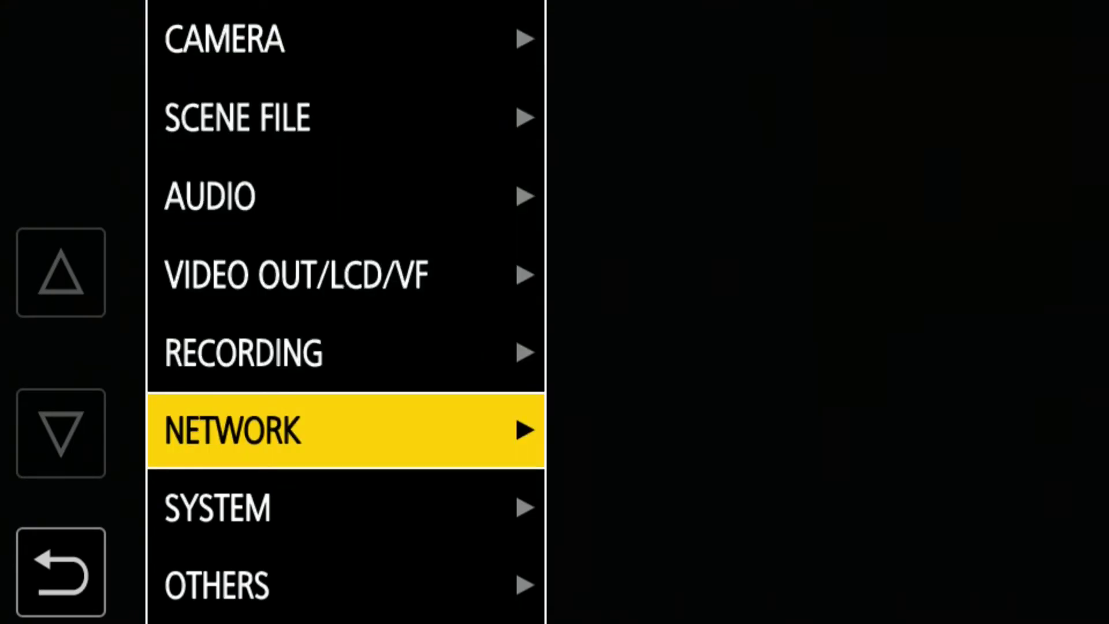
pyautogui.press('Right')
pyautogui.press('Down')
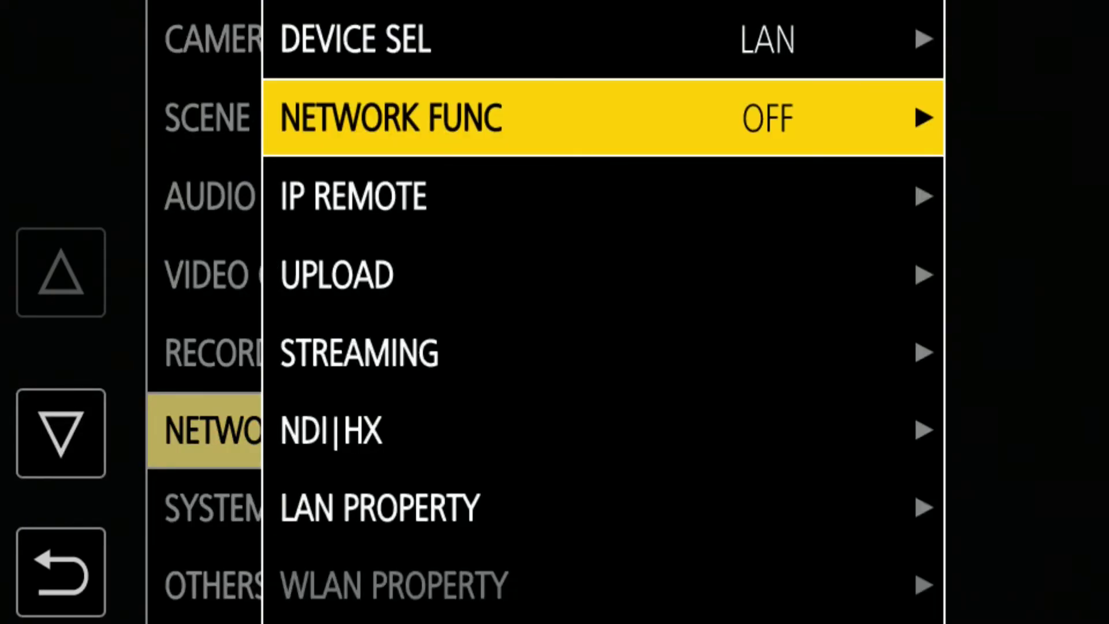
pyautogui.press('Right')
pyautogui.press('Up')
pyautogui.press('Up')
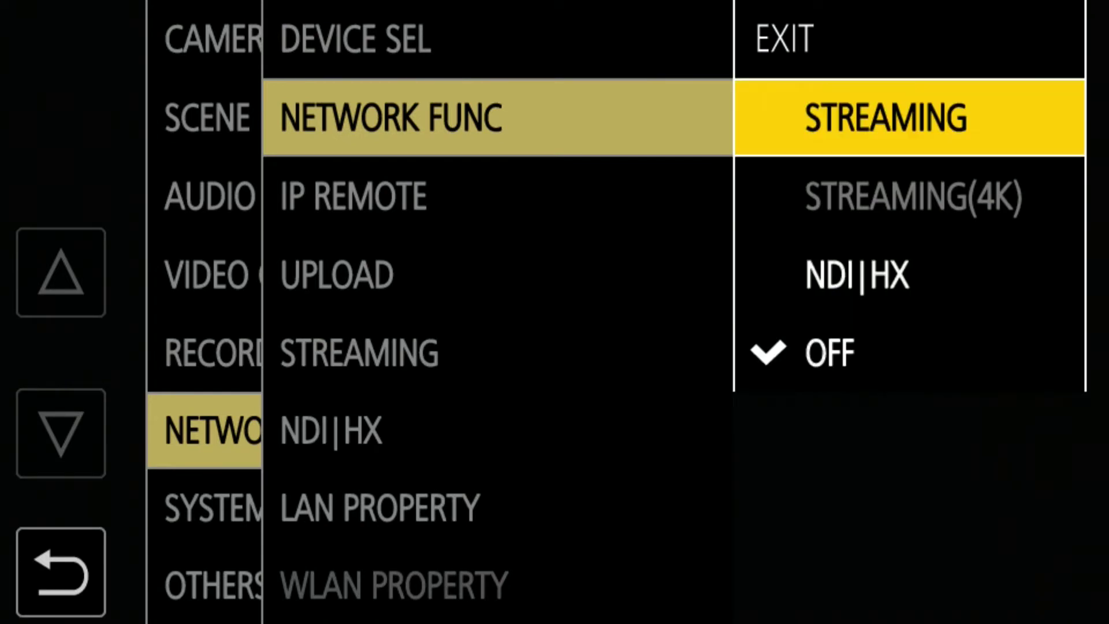
pyautogui.press('Return')
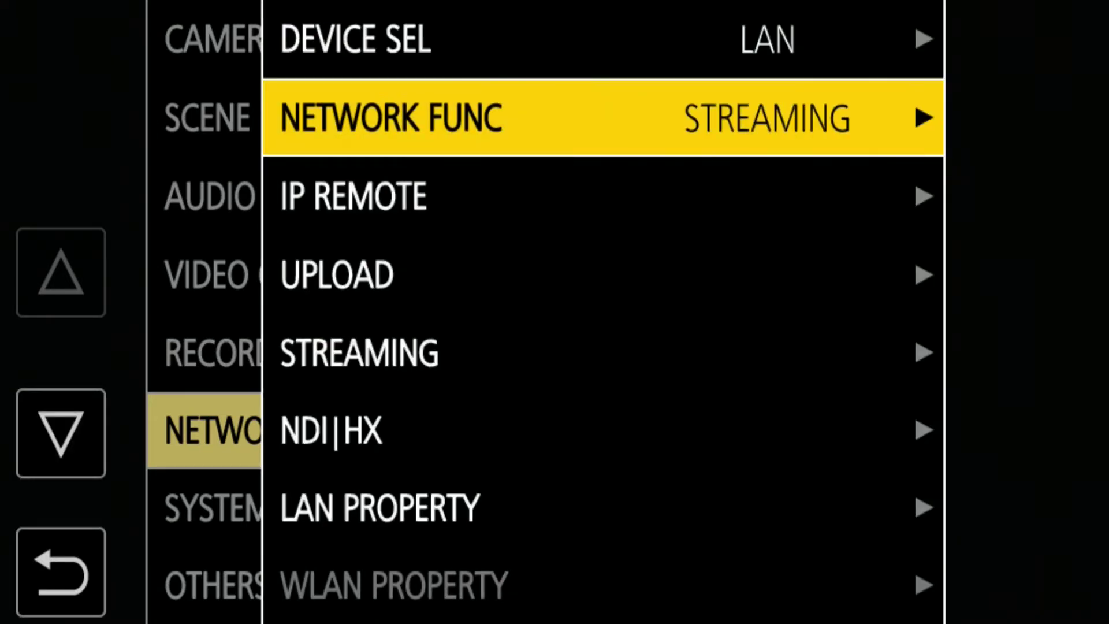
# - Set the streaming protocol to SRT CLIENT
pyautogui.press('Down')
pyautogui.press('Down')
pyautogui.press('Down')
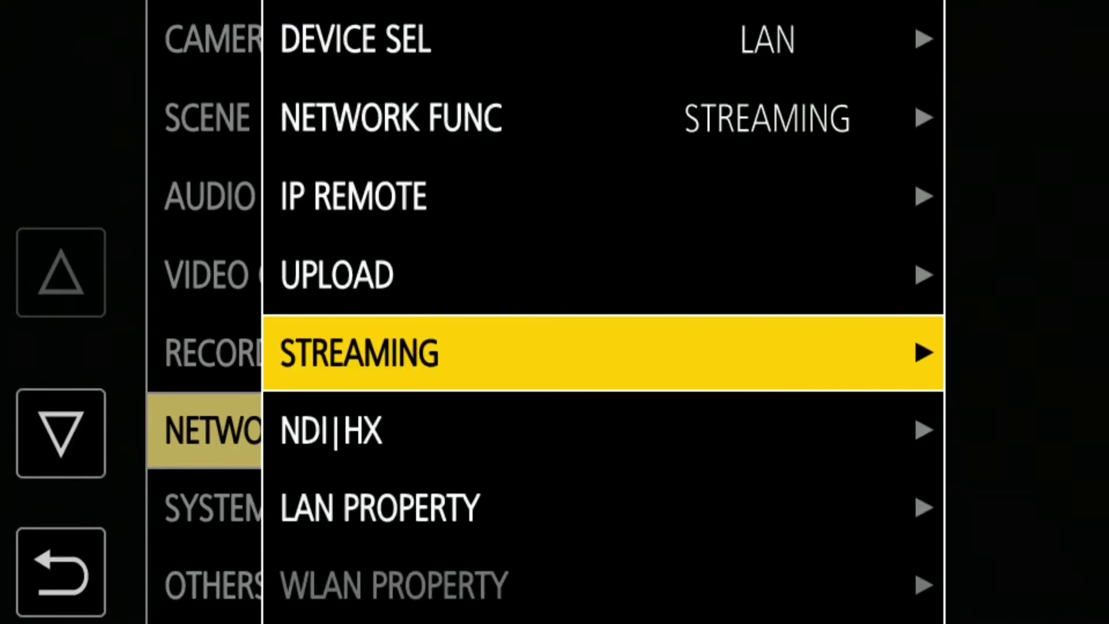
pyautogui.press('Right')
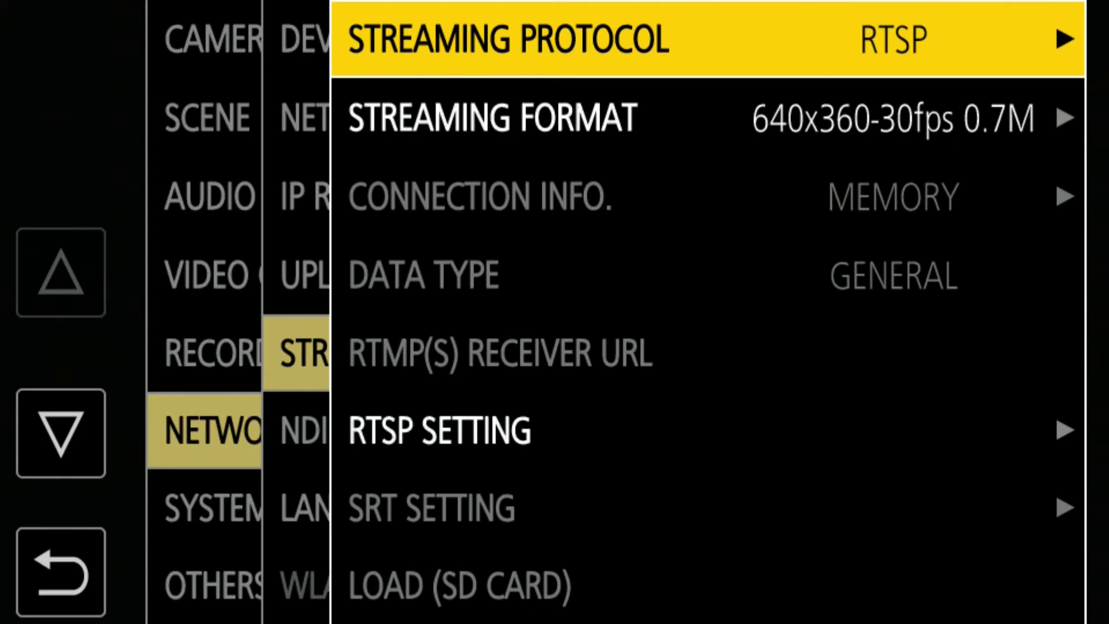
pyautogui.press('Right')
pyautogui.press('Down')
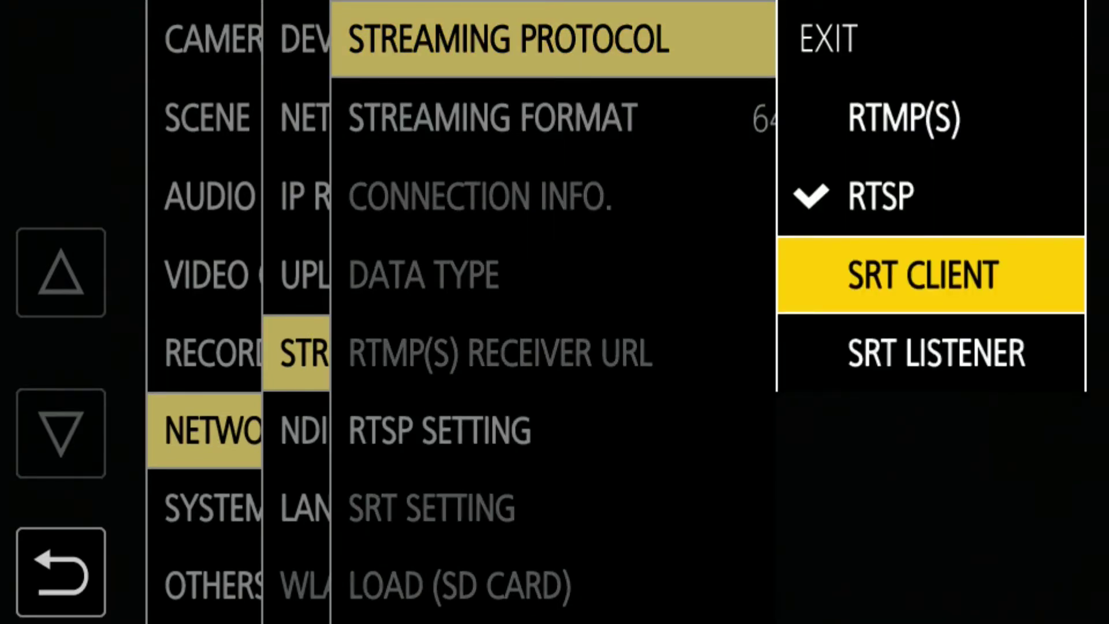
pyautogui.press('Return')
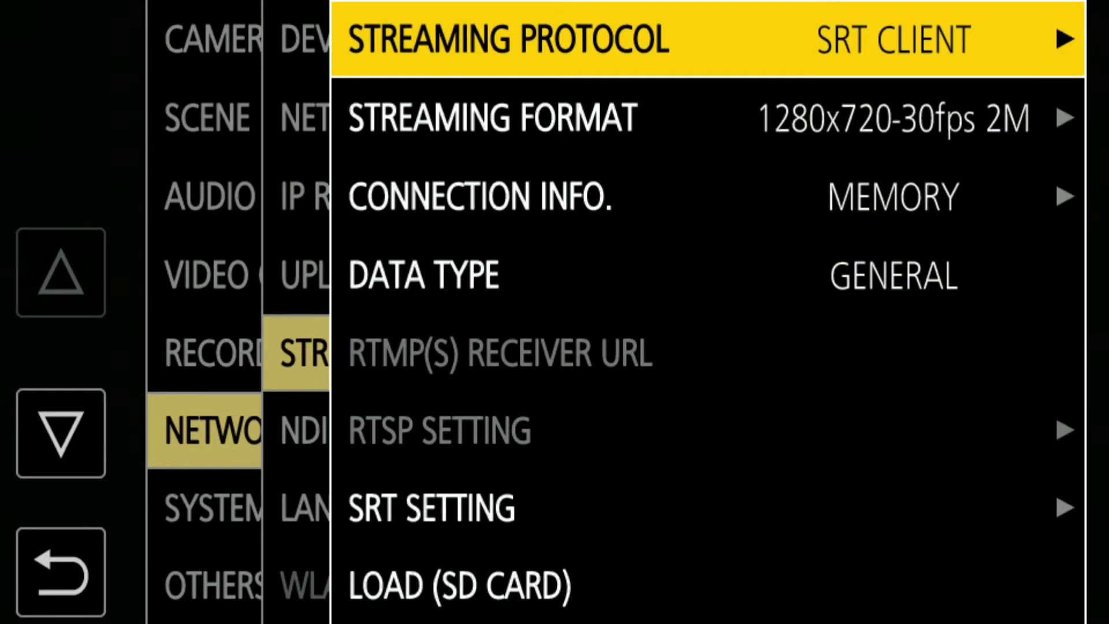
# - Set the streaming format to 1920x1080-30fps 14M
pyautogui.press('Down')
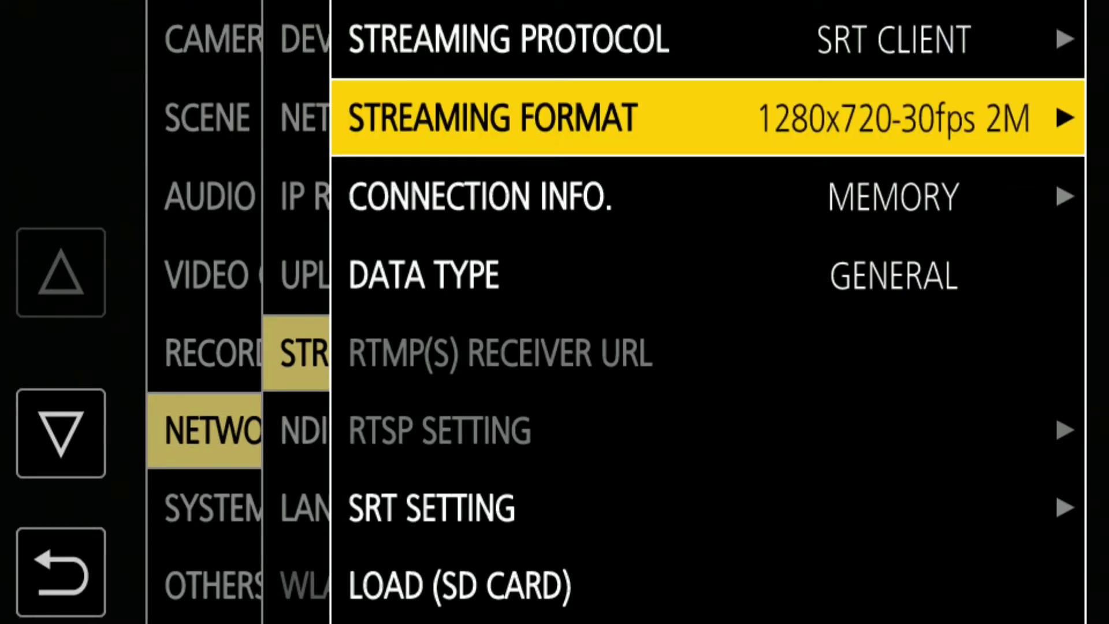
pyautogui.press('Return')
pyautogui.press('Up')
pyautogui.press('Up')
pyautogui.press('Up')
pyautogui.press('Up')
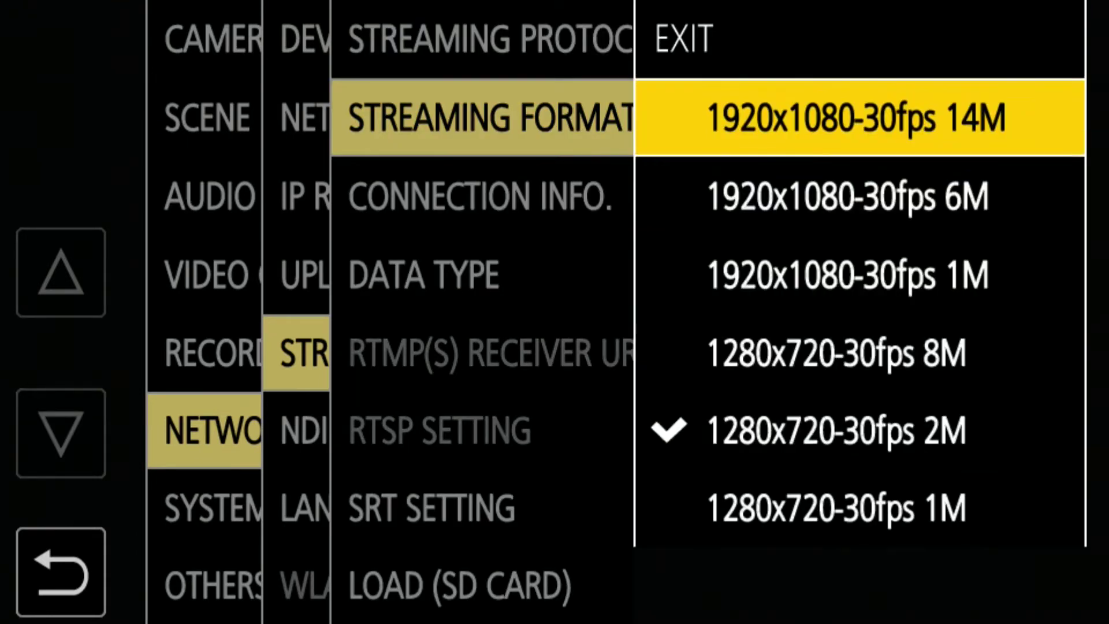
pyautogui.press('Return')
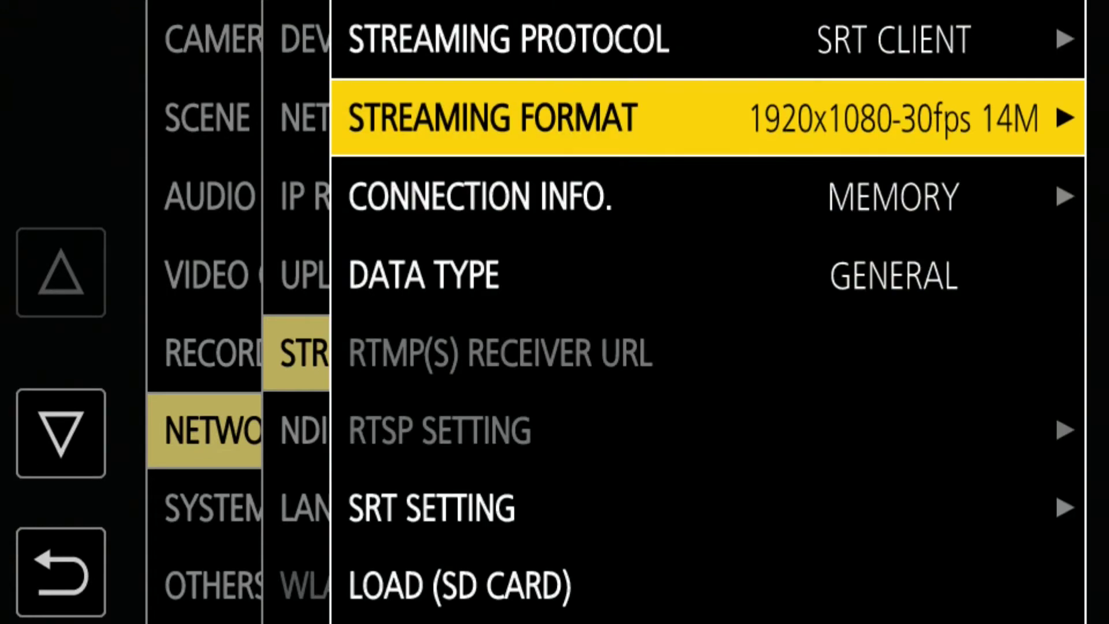
pyautogui.press('Down')
pyautogui.press('Down')
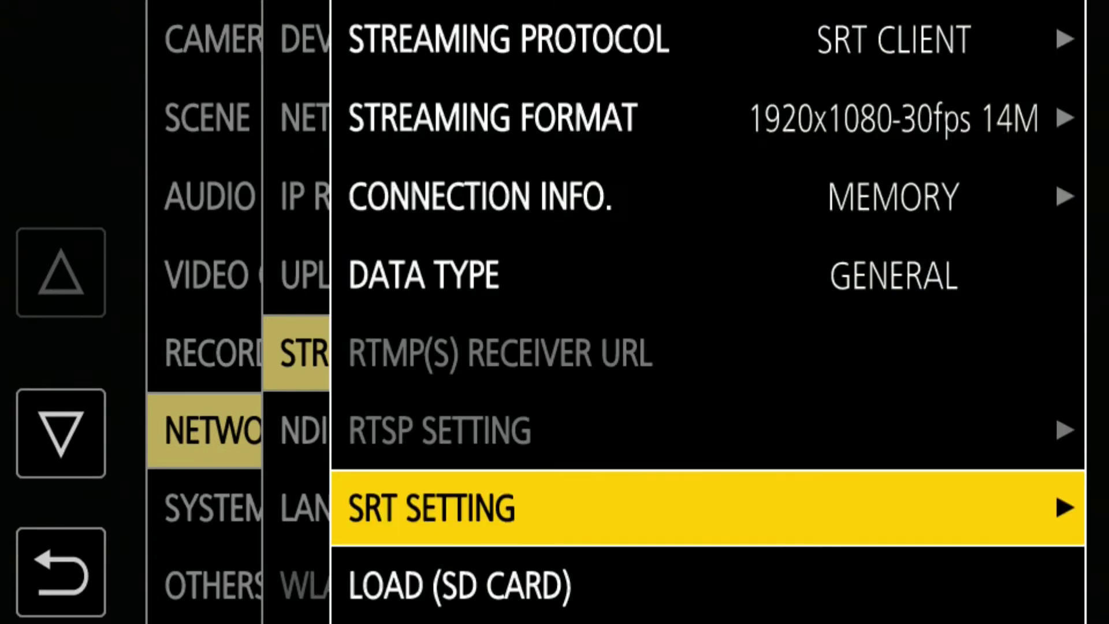
# - Keep the SRT destination srt://100.100.100.35:50000 and switch encryption to AES256
pyautogui.press('Return')
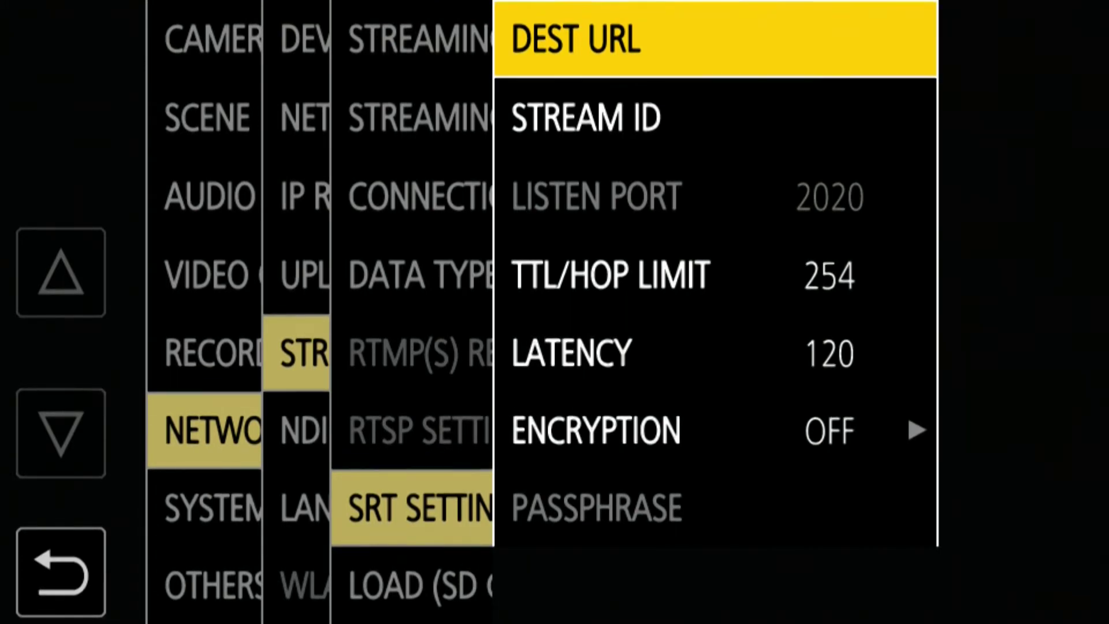
pyautogui.press('Return')
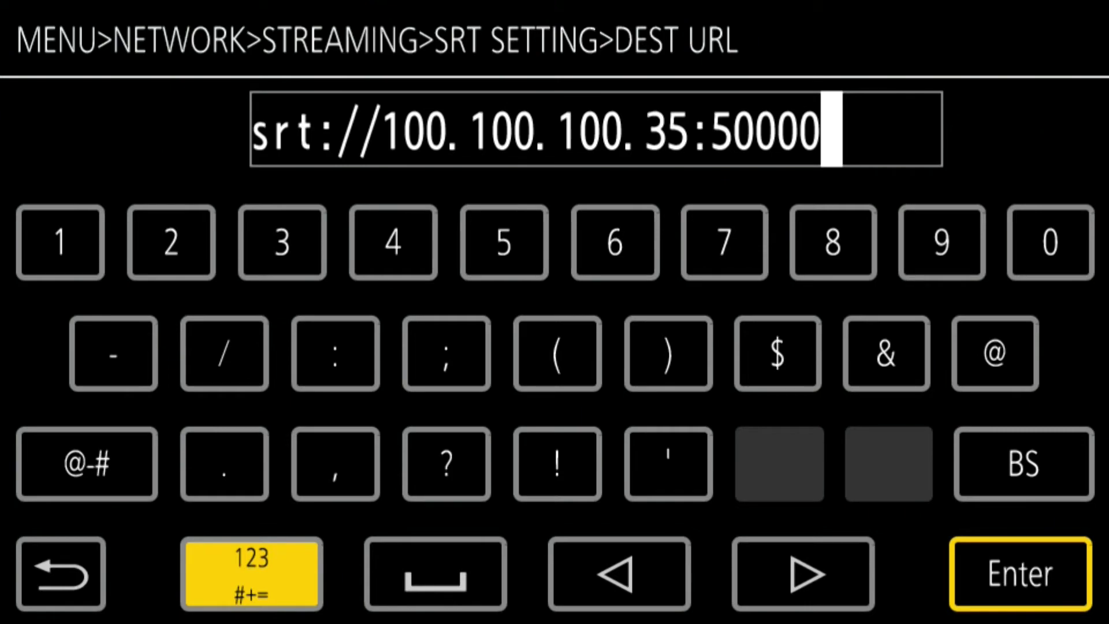
pyautogui.press('Return')
pyautogui.press('Down')
pyautogui.press('Down')
pyautogui.press('Down')
pyautogui.press('Down')
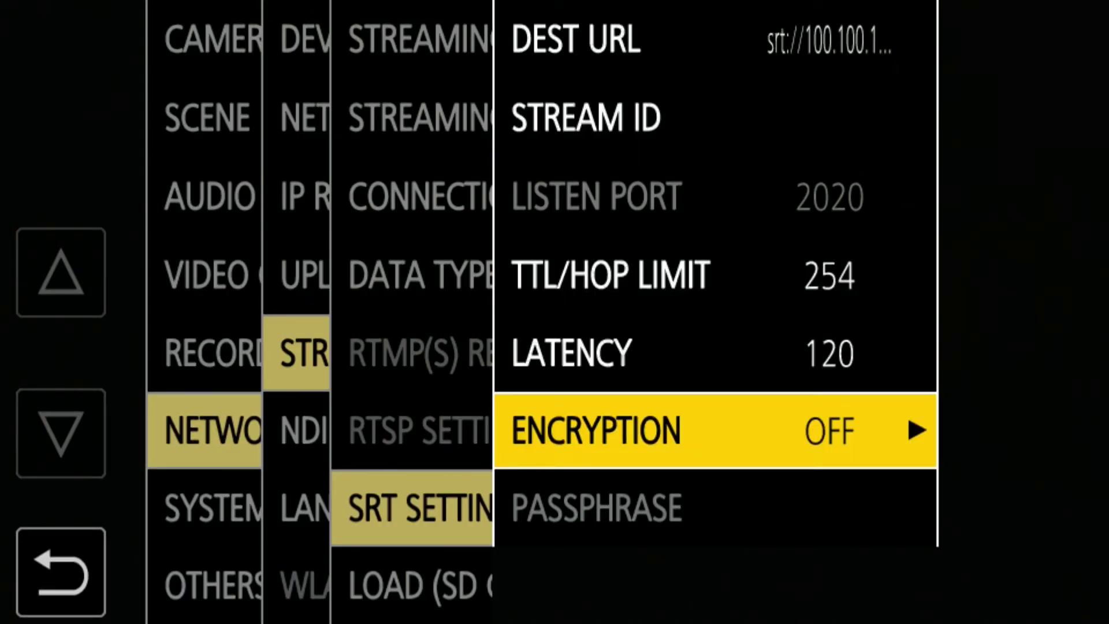
pyautogui.press('Return')
pyautogui.press('Down')
pyautogui.press('Down')
pyautogui.press('Down')
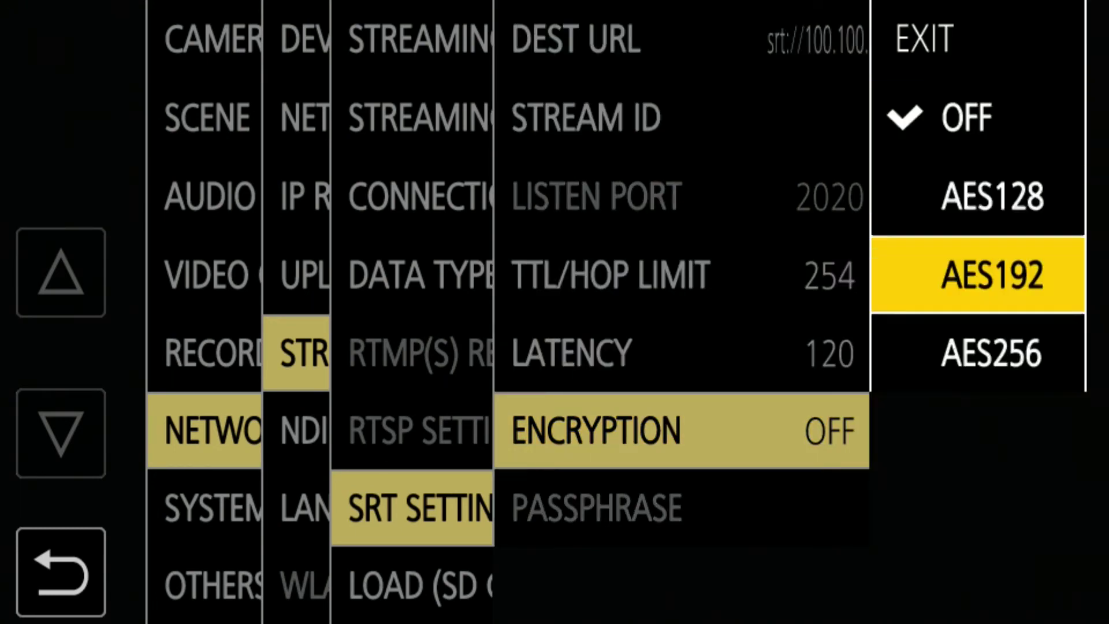
pyautogui.press('Return')
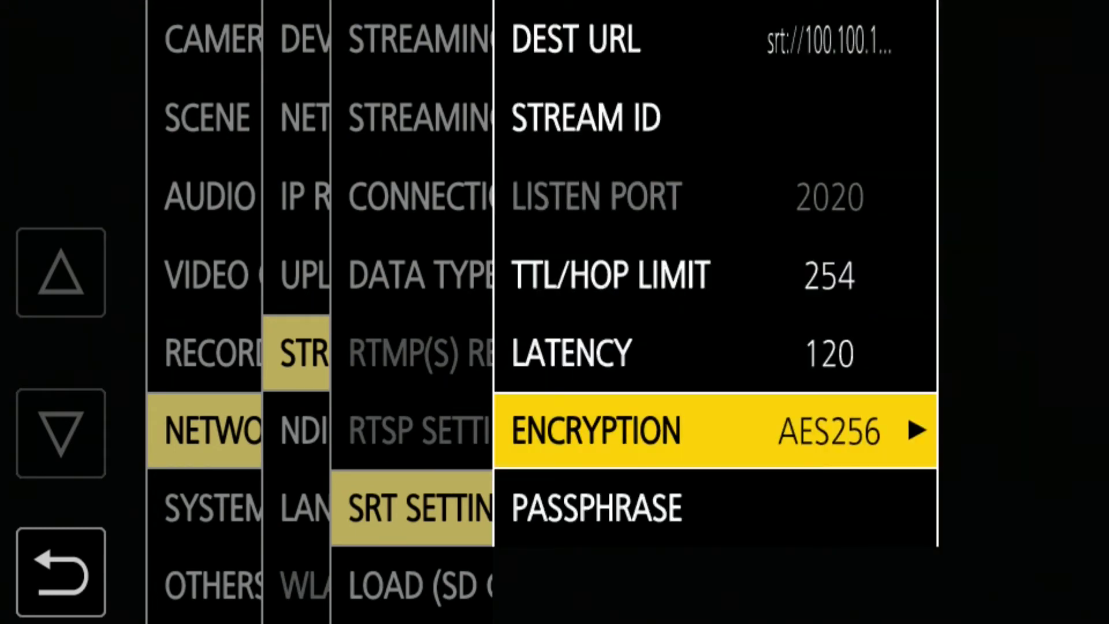
# - Enter the SRT passphrase and close the camera menu
pyautogui.press('Down')
pyautogui.press('Return')
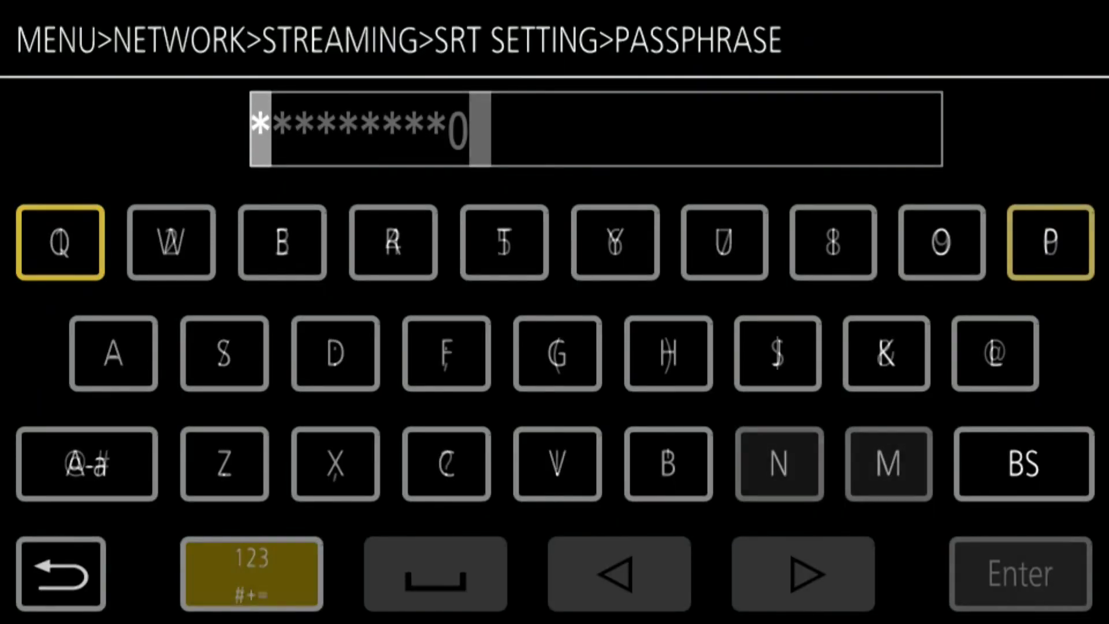
pyautogui.press('Down')
pyautogui.press('Down')
pyautogui.press('Down')
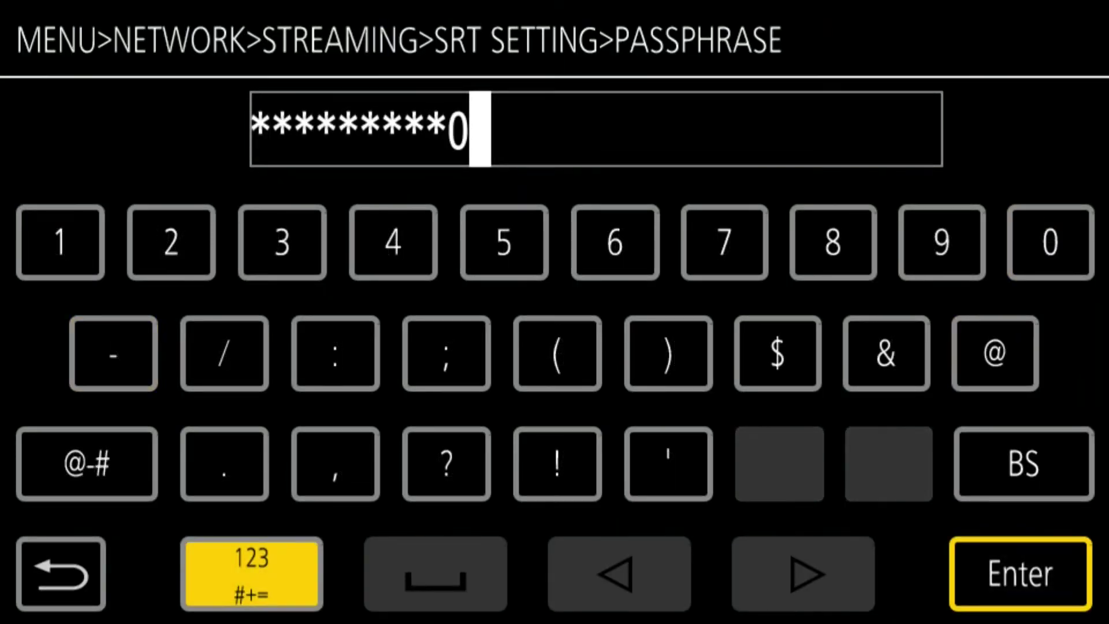
pyautogui.press('Return')
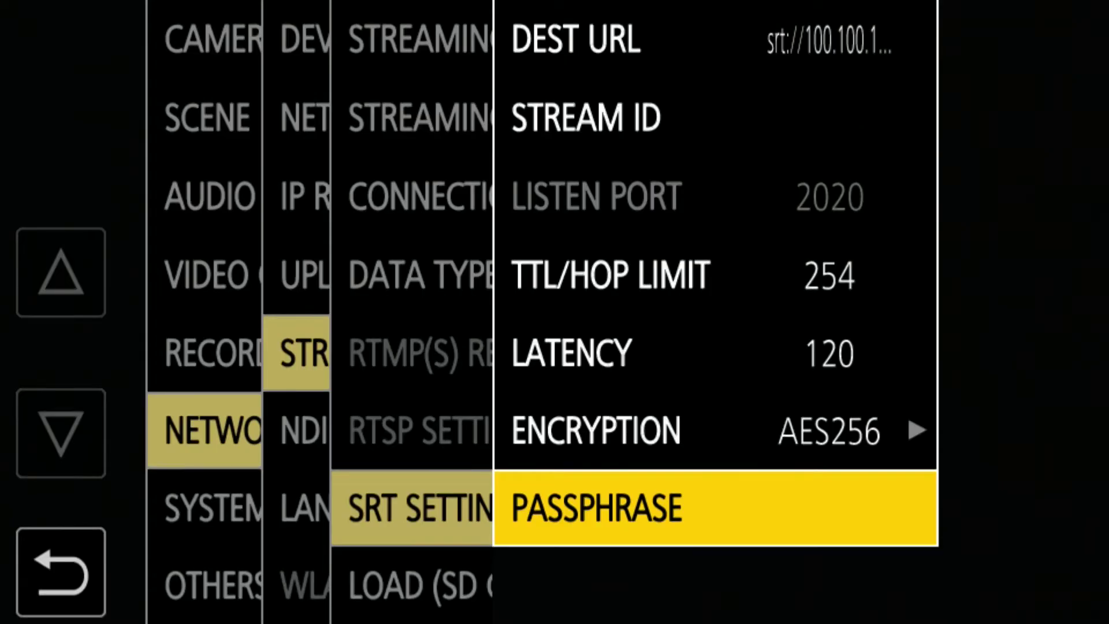
pyautogui.press('Escape')
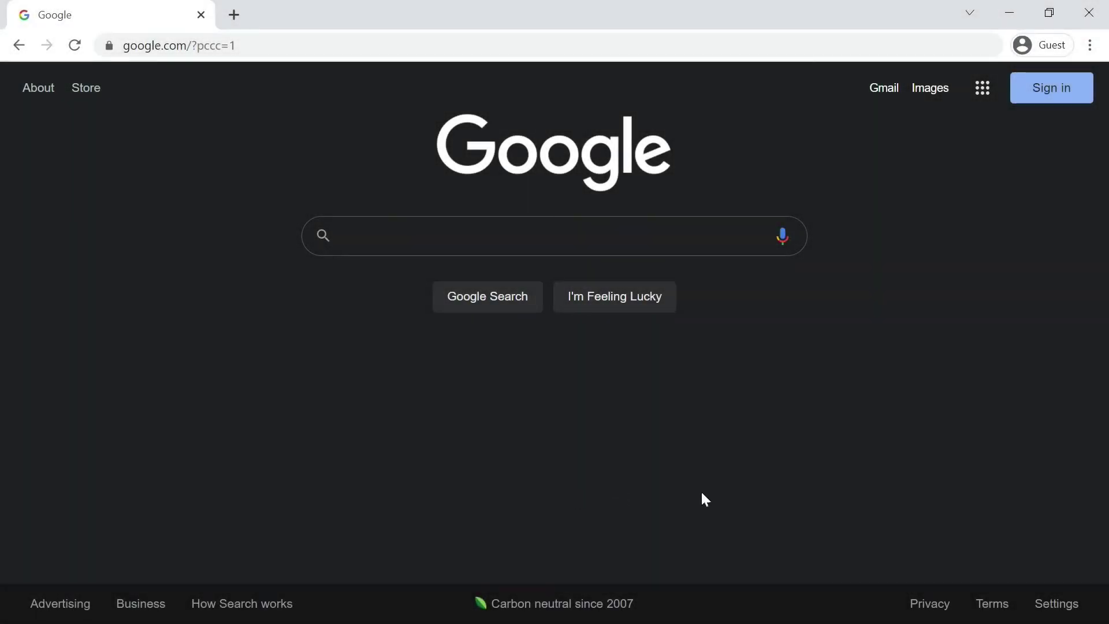
# - Search Google for 'panasonic PASS' and open the Panasonic PASS support site
pyautogui.click(704, 222)
pyautogui.write('panasonic ')
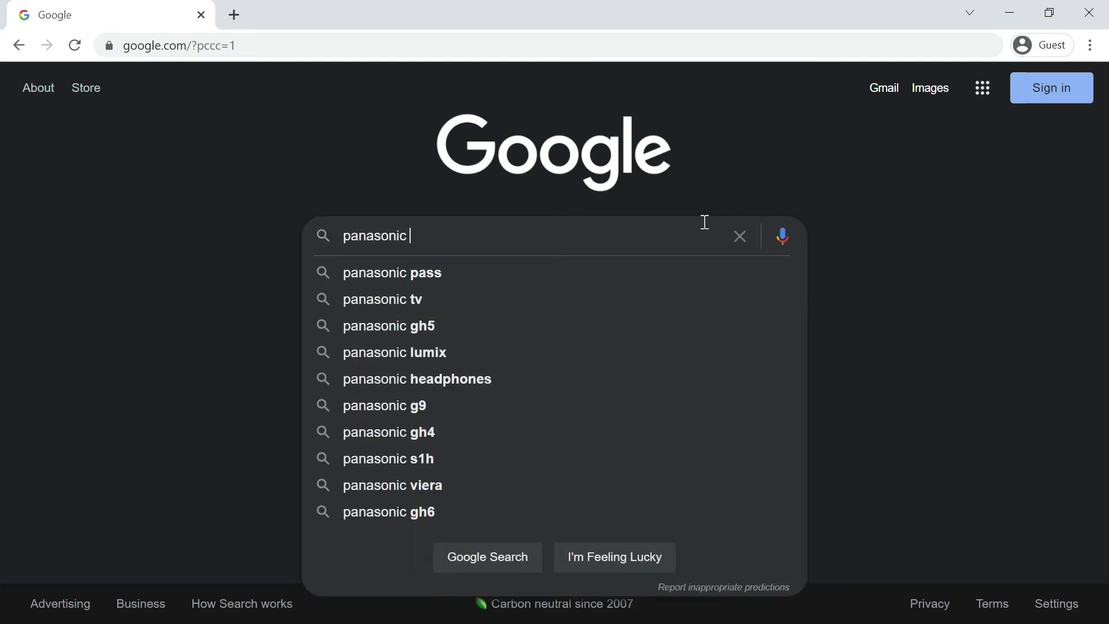
pyautogui.write('PASS')
pyautogui.press('Return')
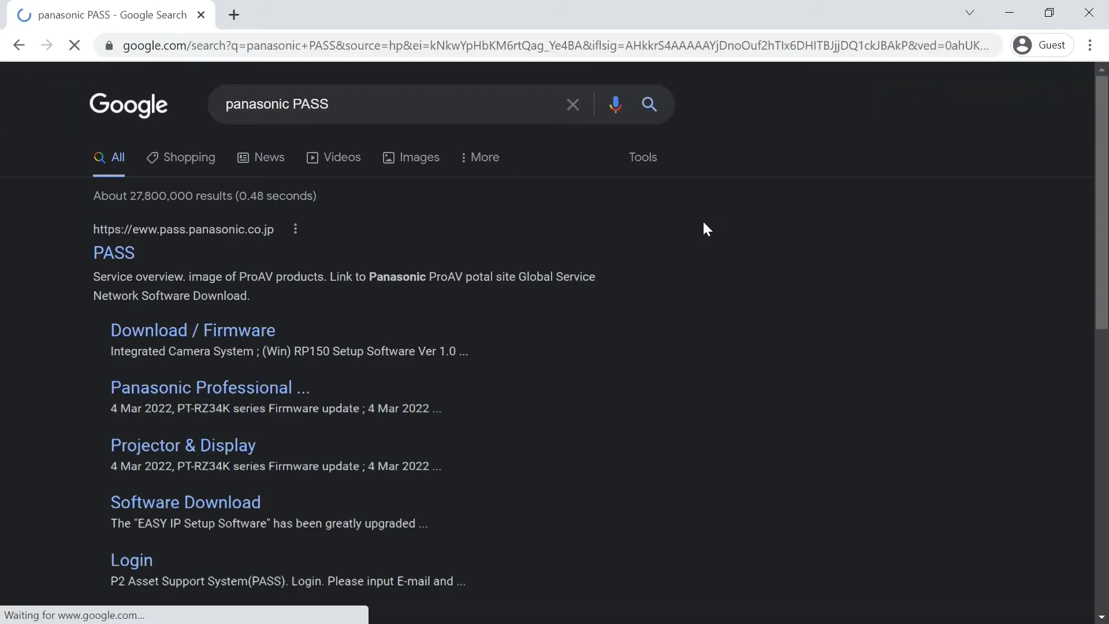
pyautogui.click(115, 255)
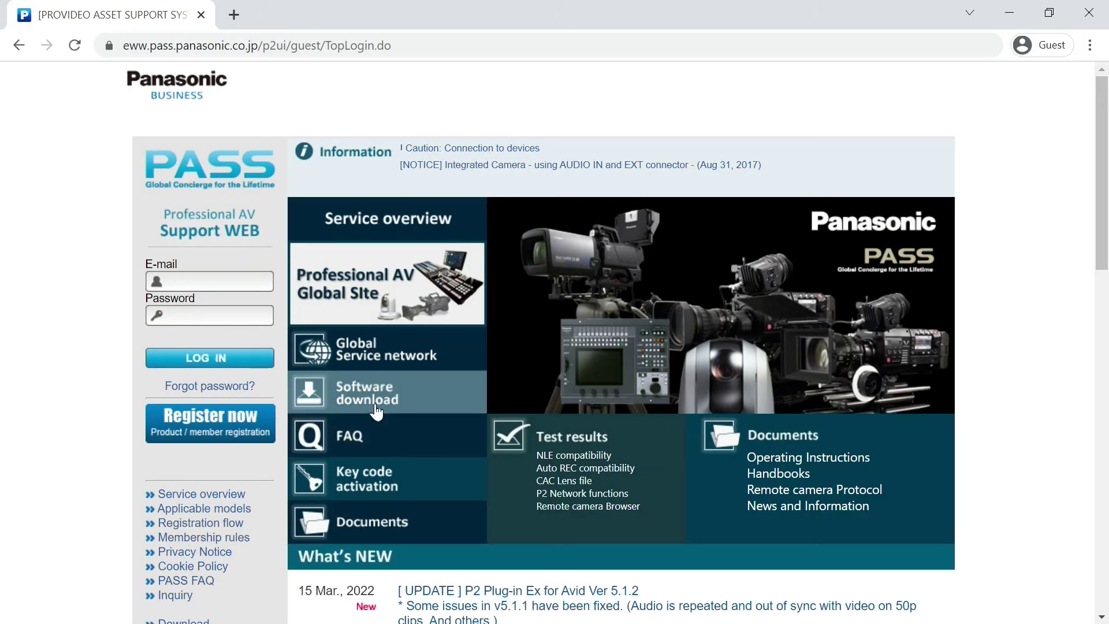
# - Download P2 Network Setting software from Viewer/Driver downloads, accepting the licence
pyautogui.click(373, 397)
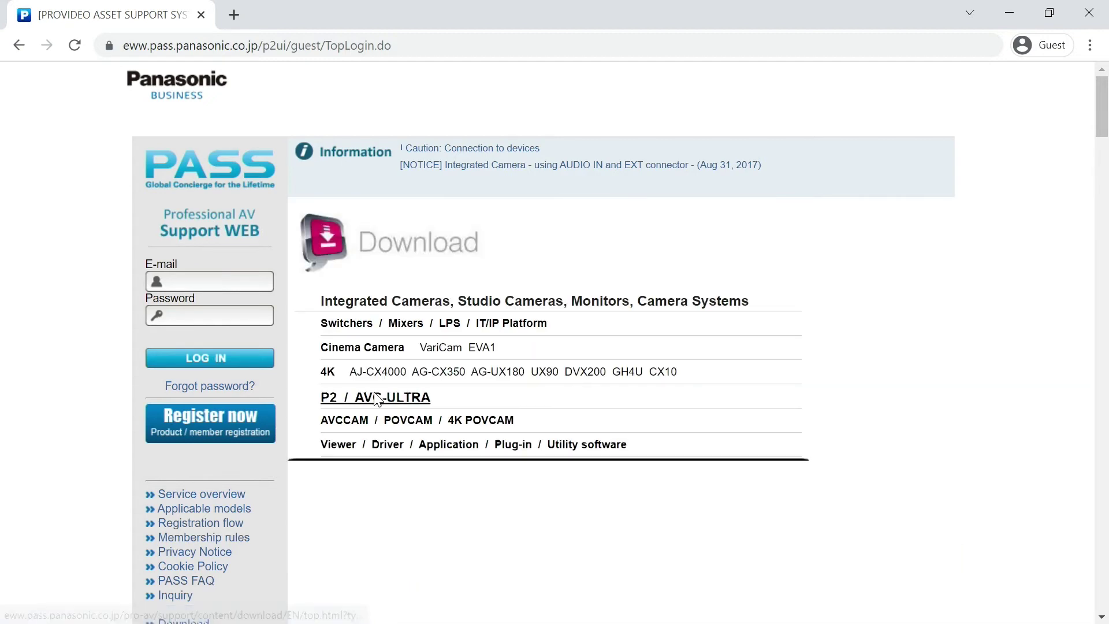
pyautogui.click(415, 447)
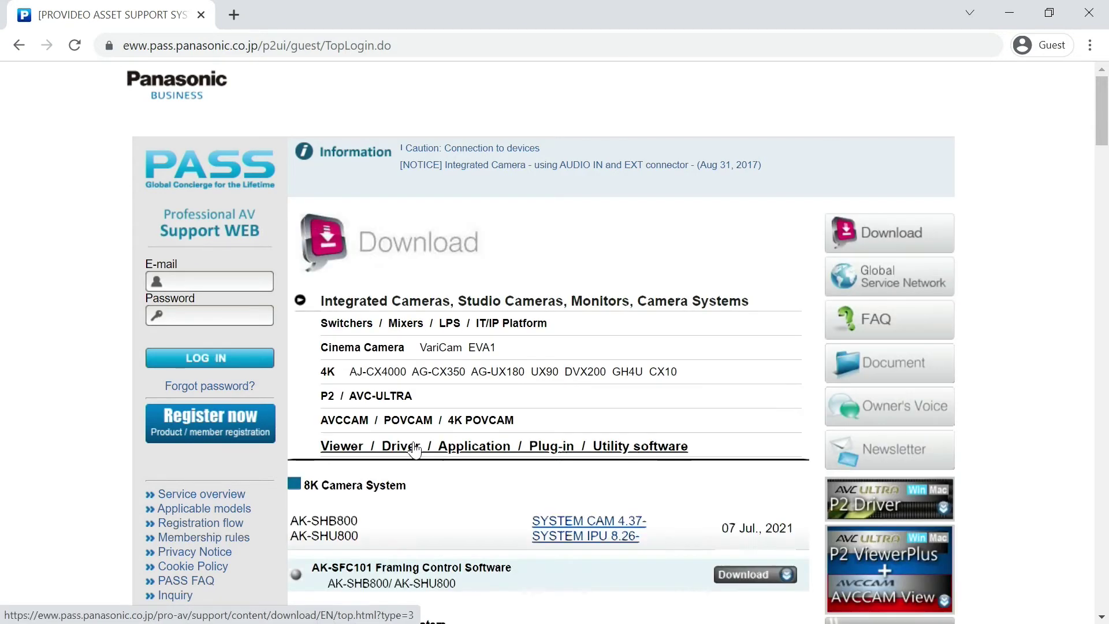
pyautogui.scroll(-4, 415, 450)
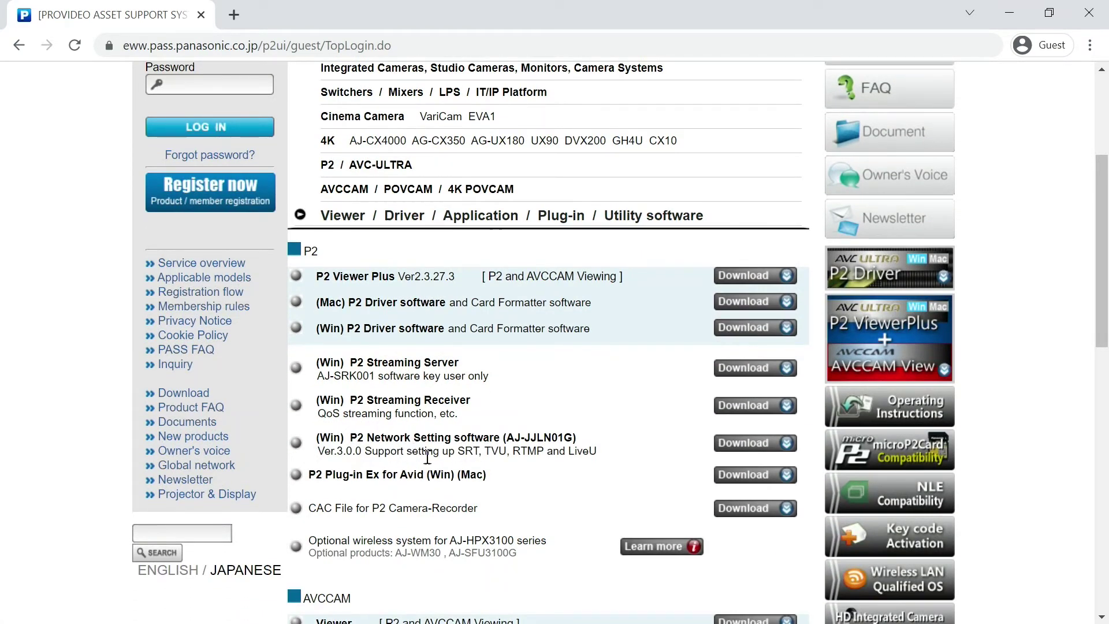
pyautogui.click(761, 453)
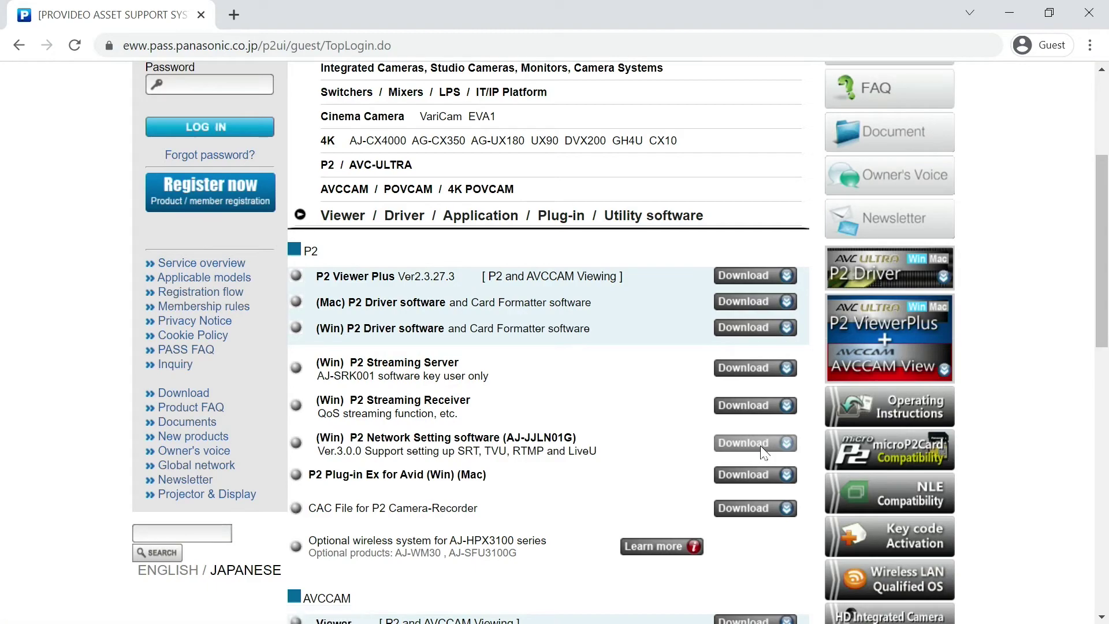
pyautogui.click(173, 304)
pyautogui.scroll(-10, 488, 350)
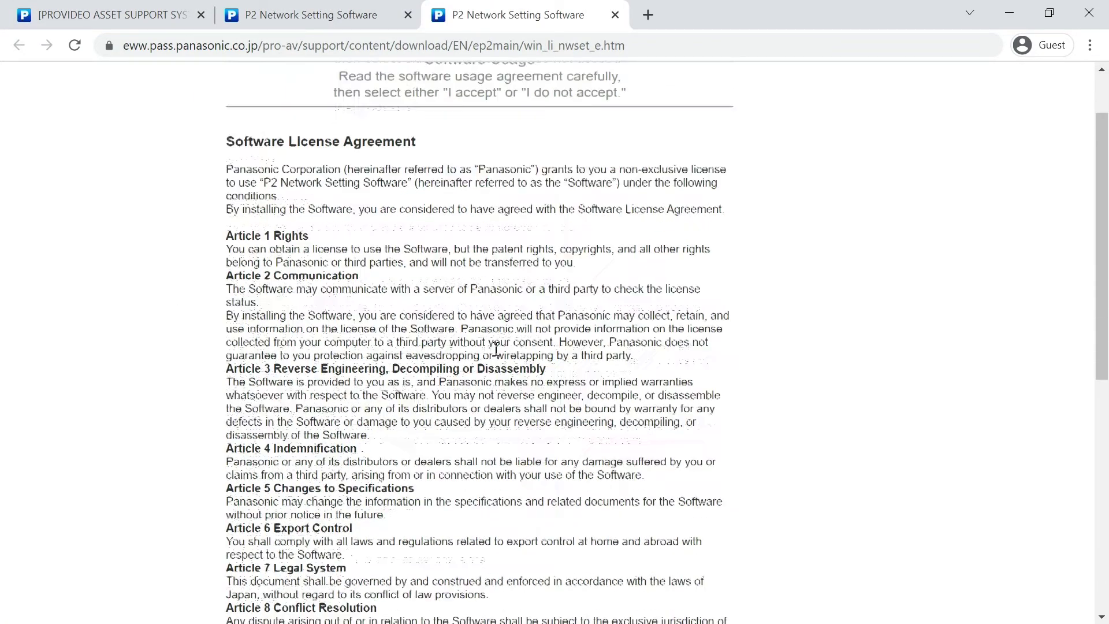
pyautogui.click(295, 513)
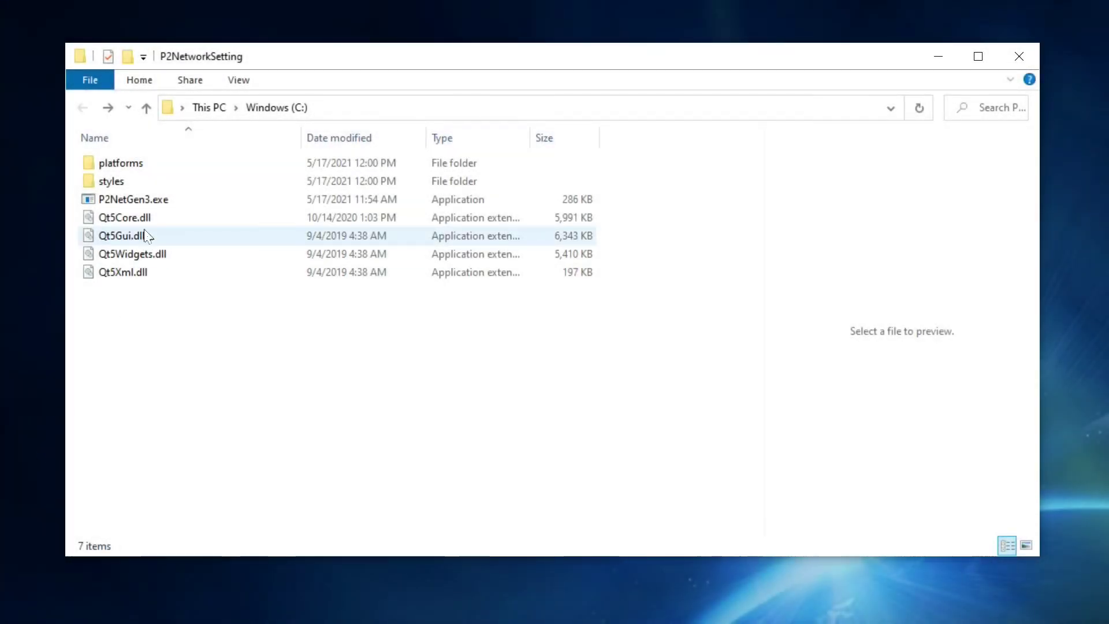
# - Launch P2NetGen3.exe from the P2NetworkSetting folder
pyautogui.doubleClick(151, 200)
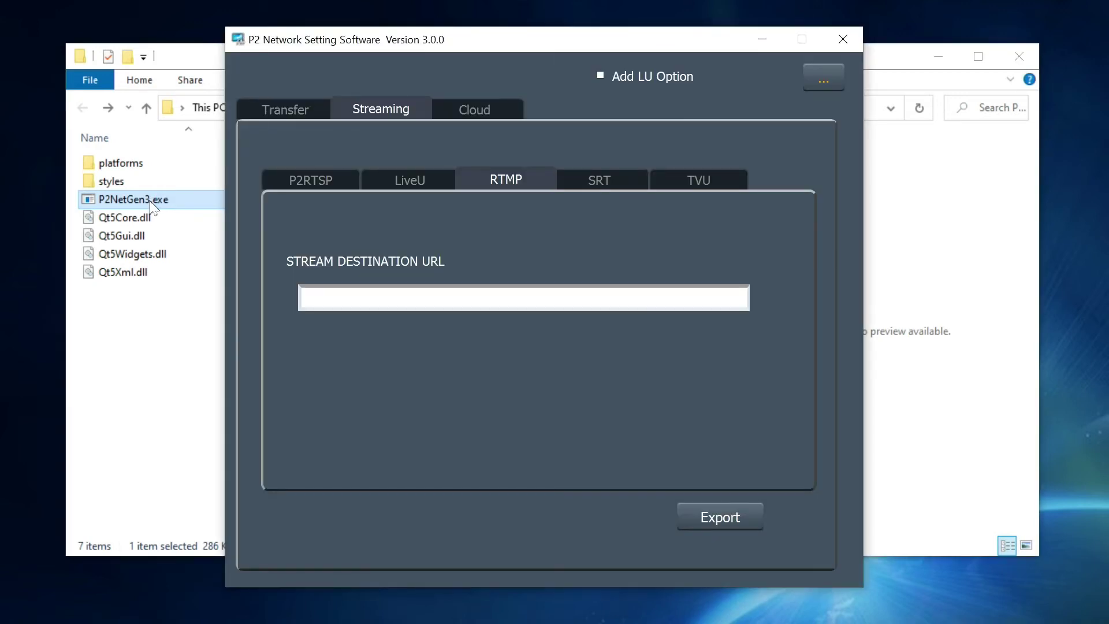
# - Set SRT destination srt://100.100.100.35:50000, AES256 and a passphrase, then export to SD card D:/
pyautogui.click(622, 178)
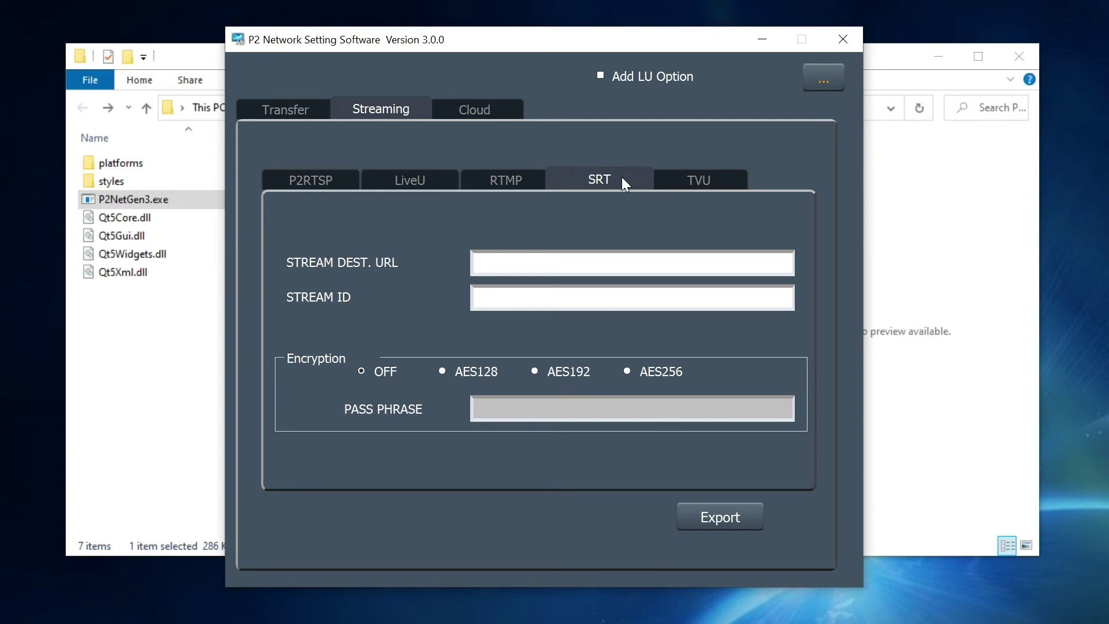
pyautogui.click(588, 267)
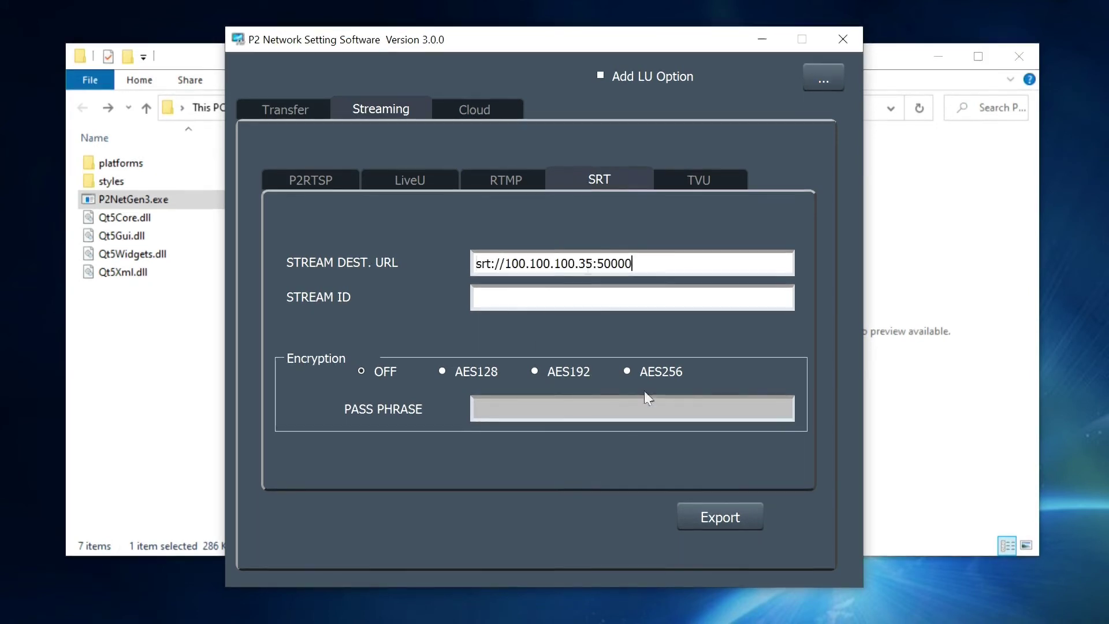
pyautogui.click(628, 371)
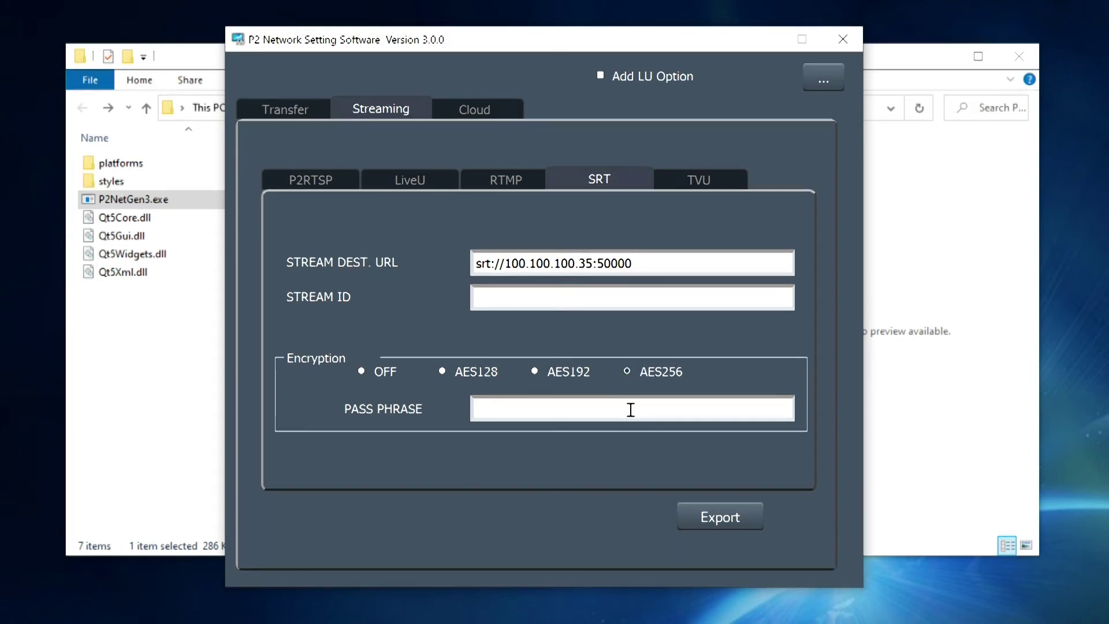
pyautogui.write('1234567890')
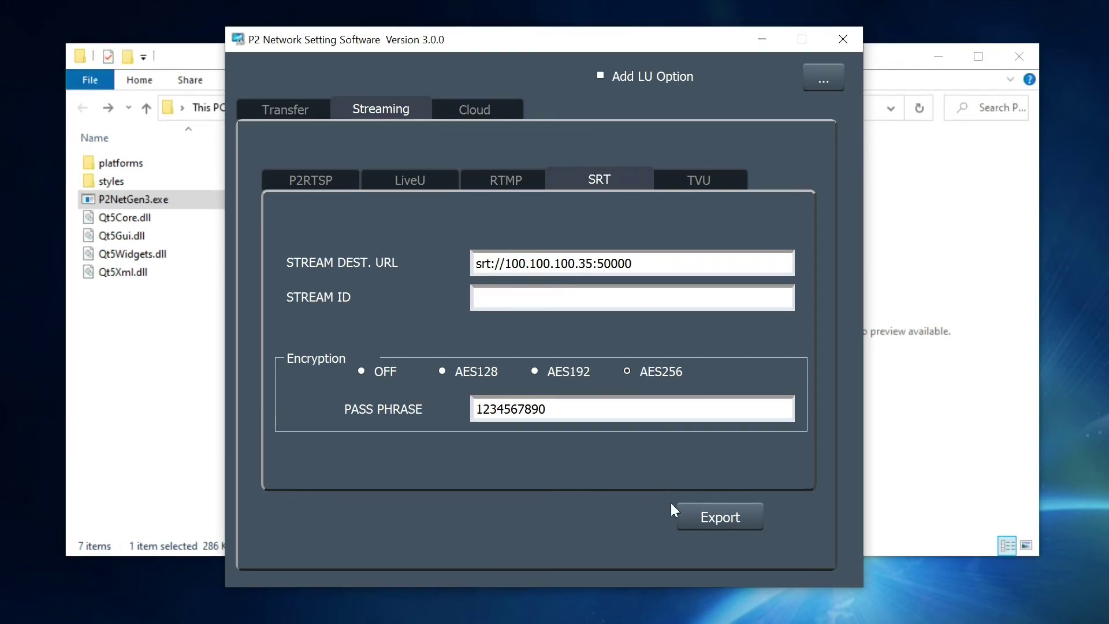
pyautogui.click(700, 519)
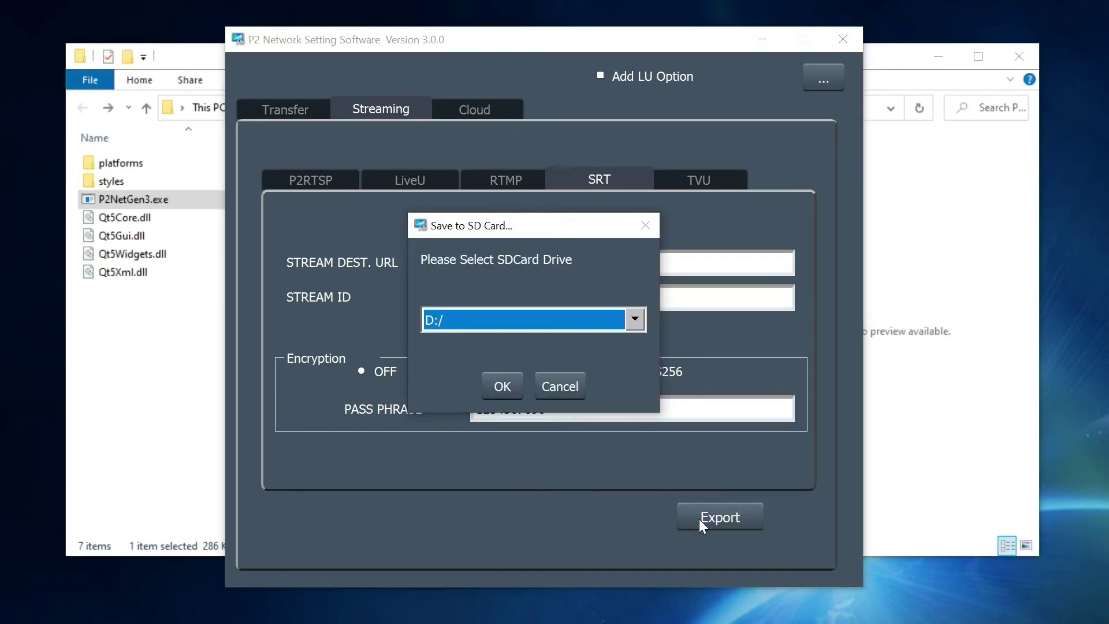
pyautogui.click(495, 388)
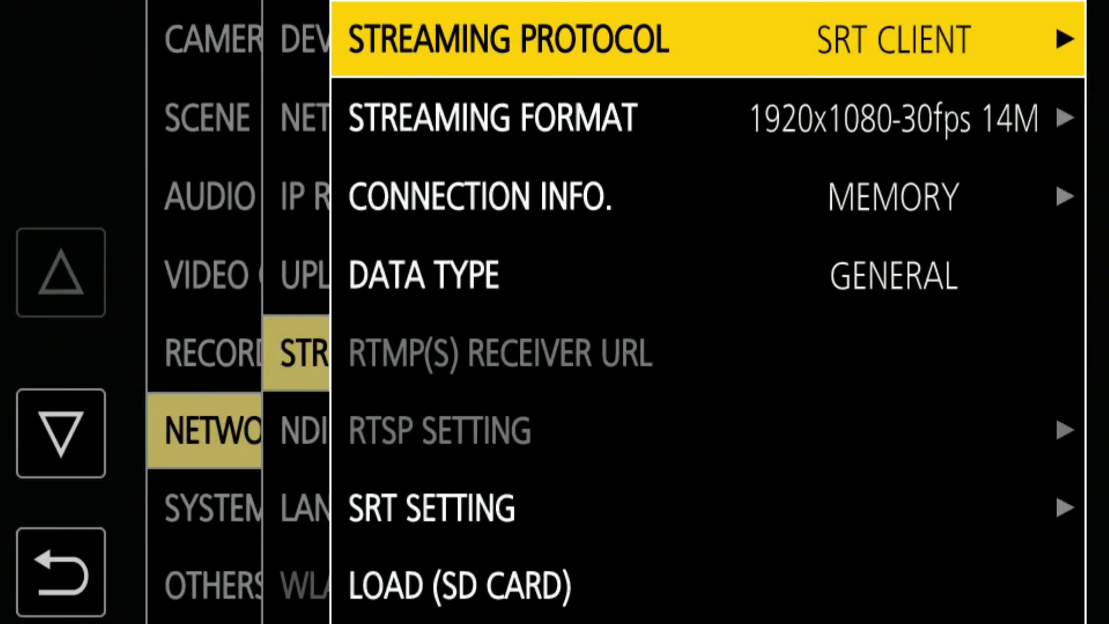
# - Load the streaming settings from the SD card, confirming YES
pyautogui.press('Down')
pyautogui.press('Down')
pyautogui.press('Down')
pyautogui.press('Down')
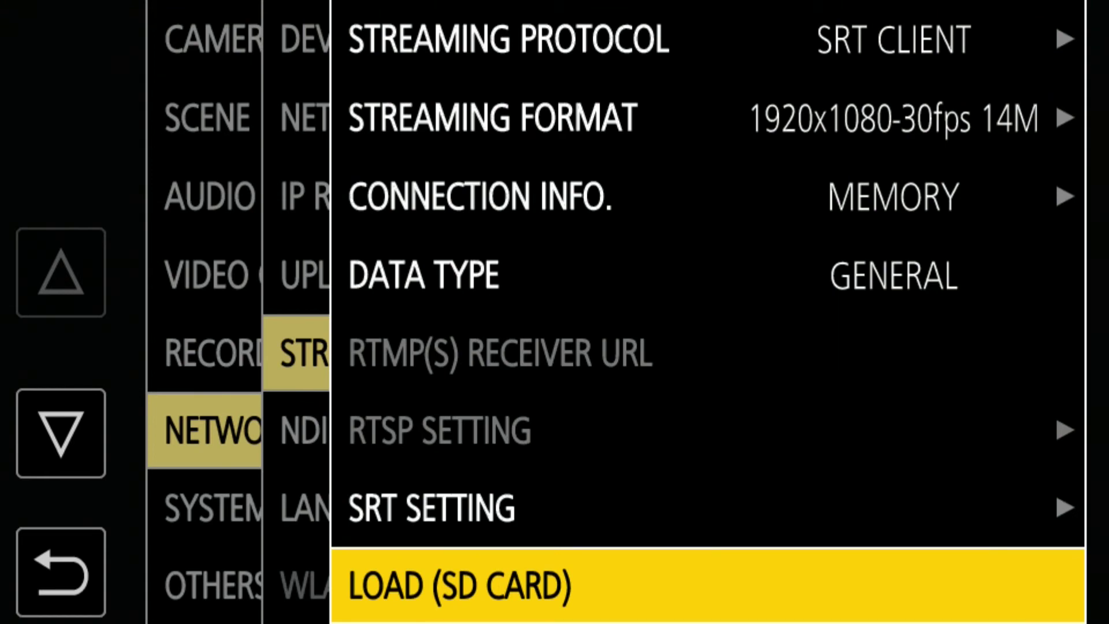
pyautogui.press('Return')
pyautogui.press('Down')
pyautogui.press('Return')
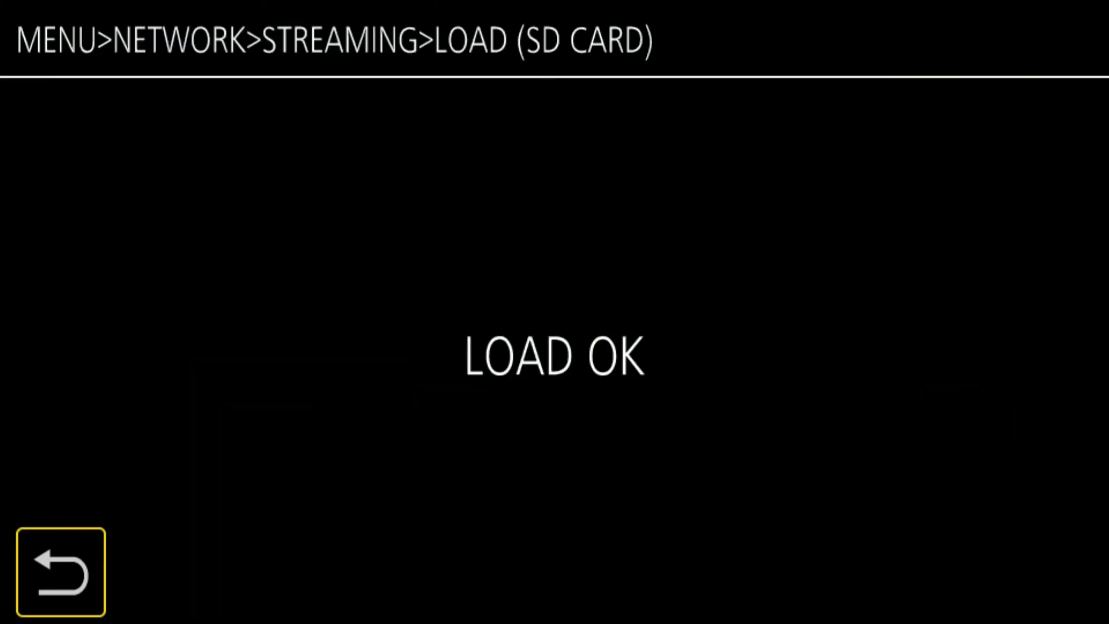
pyautogui.press('Return')
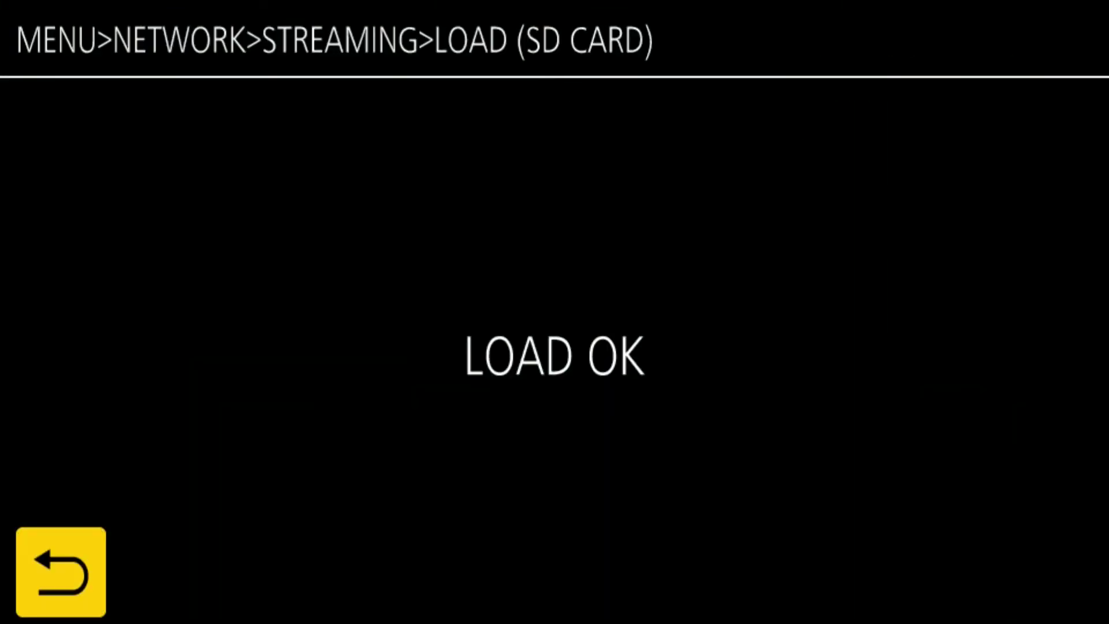
# - Review the SRT destination URL, AES256 encryption and passphrase in SRT SETTING
pyautogui.press('Up')
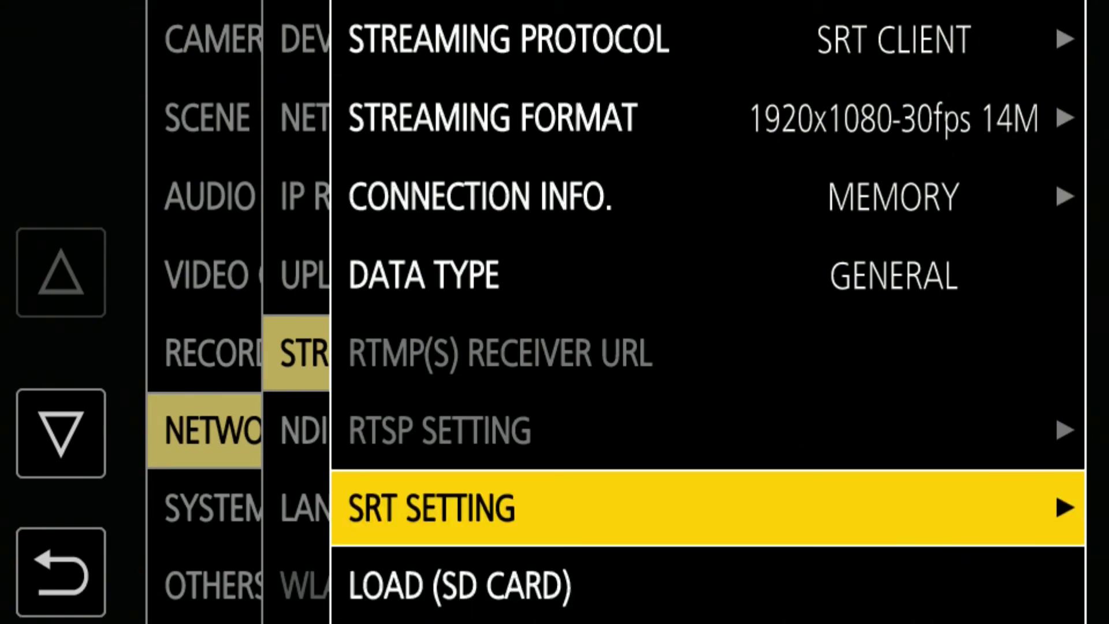
pyautogui.press('Return')
pyautogui.press('Return')
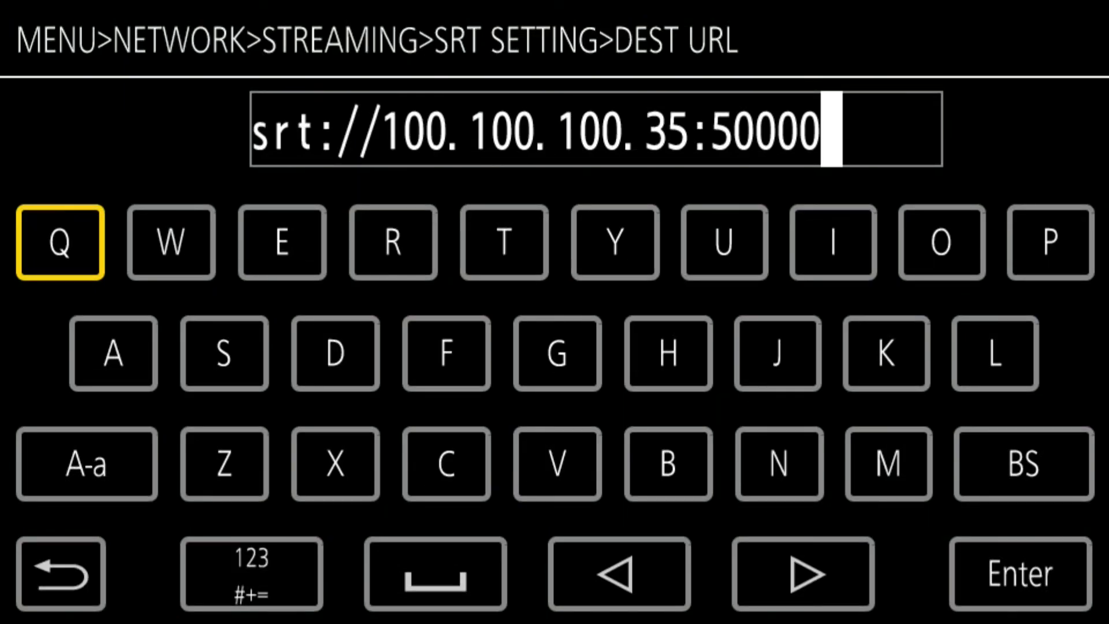
pyautogui.press('Escape')
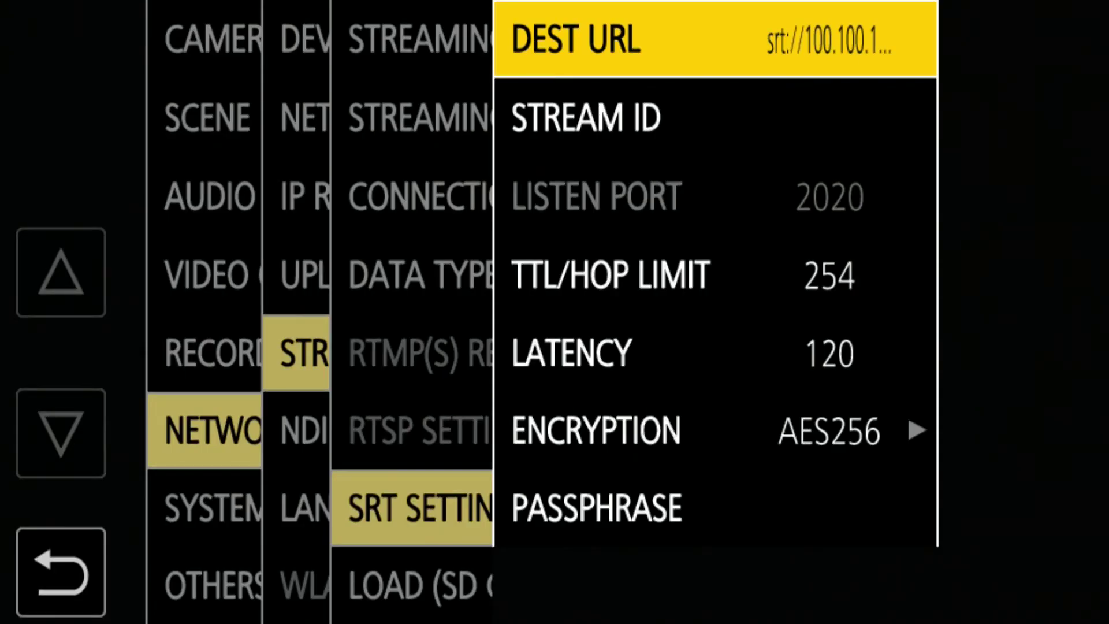
pyautogui.press('Down')
pyautogui.press('Down')
pyautogui.press('Down')
pyautogui.press('Down')
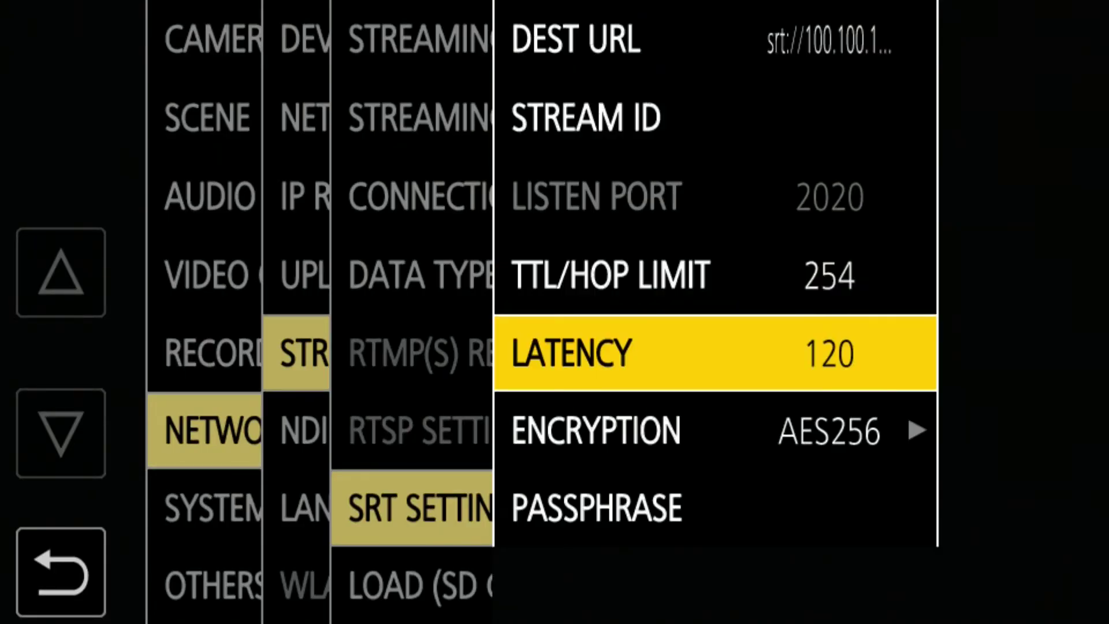
pyautogui.press('Down')
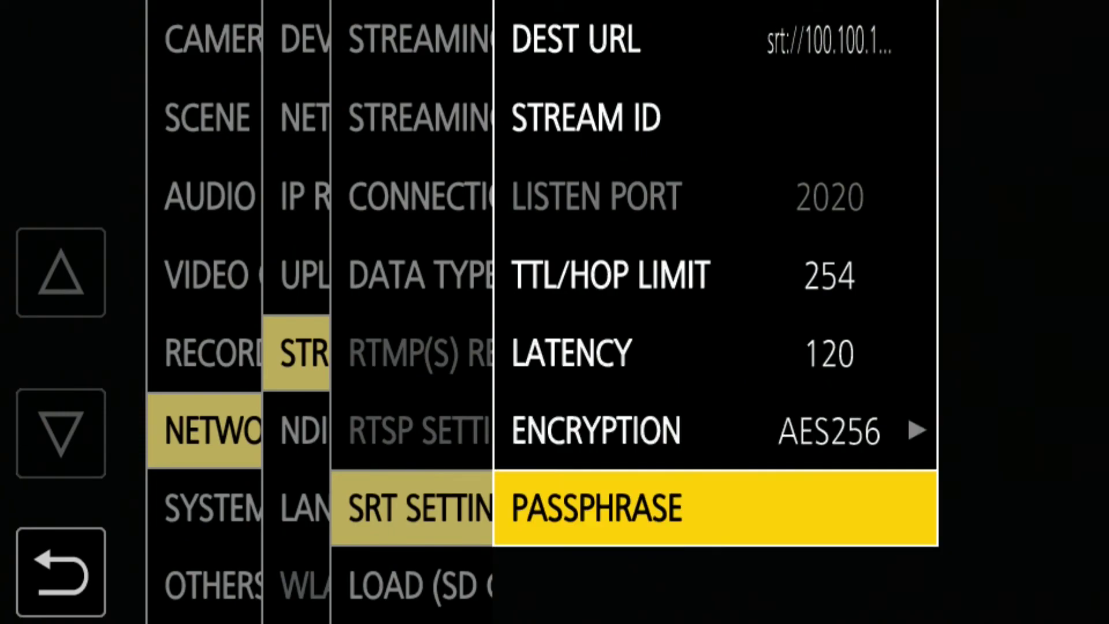
pyautogui.press('Return')
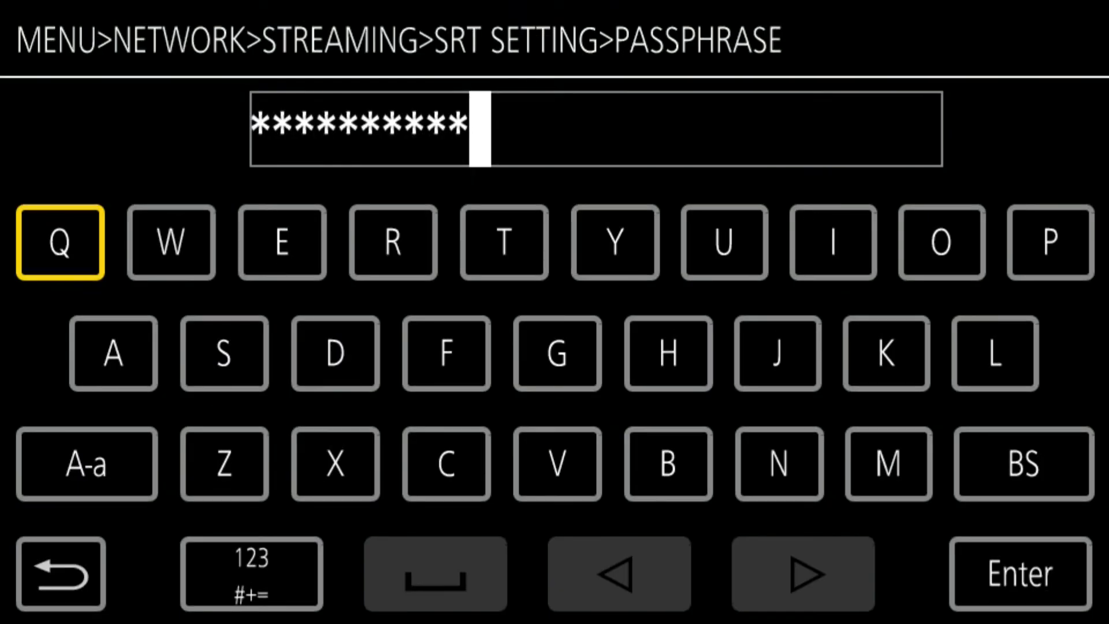
pyautogui.press('Return')
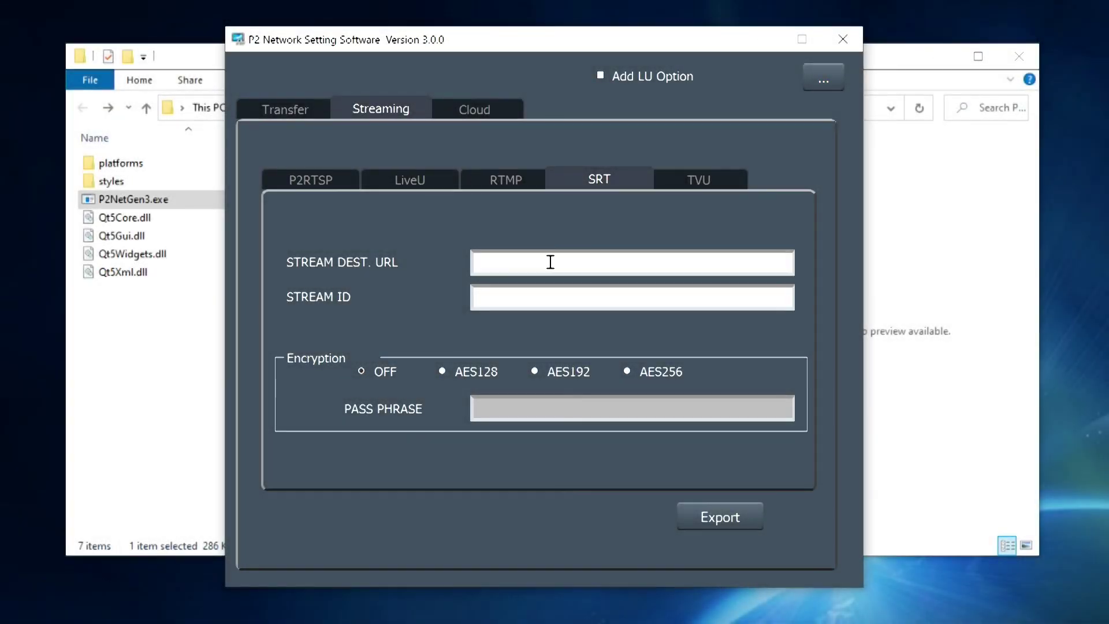
# - Enter srt://example.office.com:50000 with AES256 and a pass phrase, then export to the SD card
pyautogui.click(551, 261)
pyautogui.write('srt://example.office.com:50000')
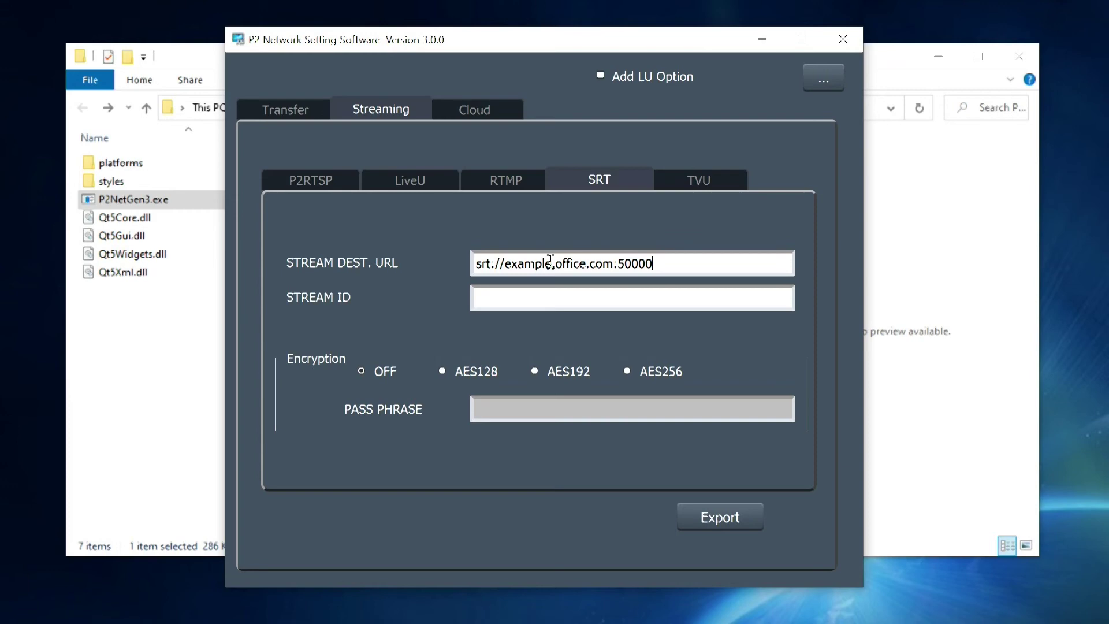
pyautogui.click(627, 371)
pyautogui.click(627, 404)
pyautogui.click(708, 518)
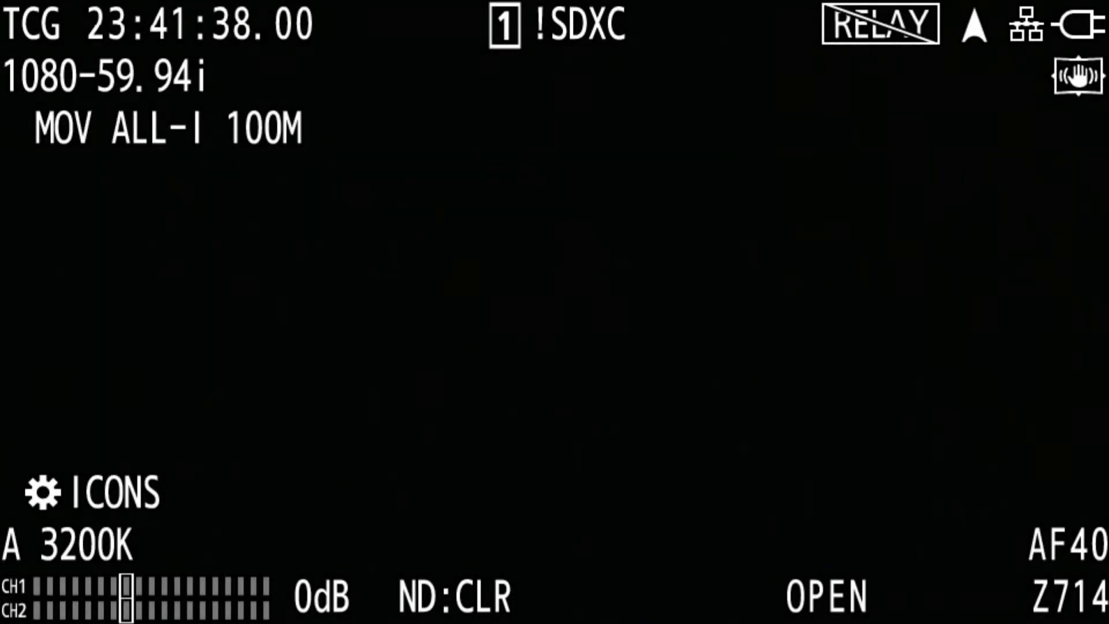
# - Assign STREAMING START to the USER6 button under CAMERA > USER SW
pyautogui.press('Menu')
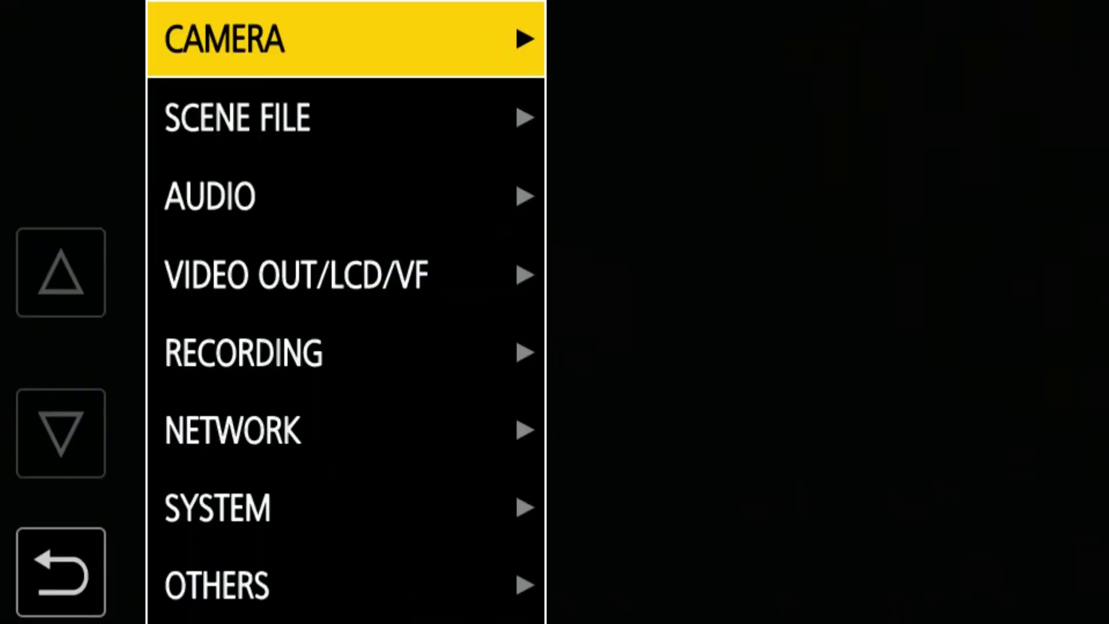
pyautogui.press('Return')
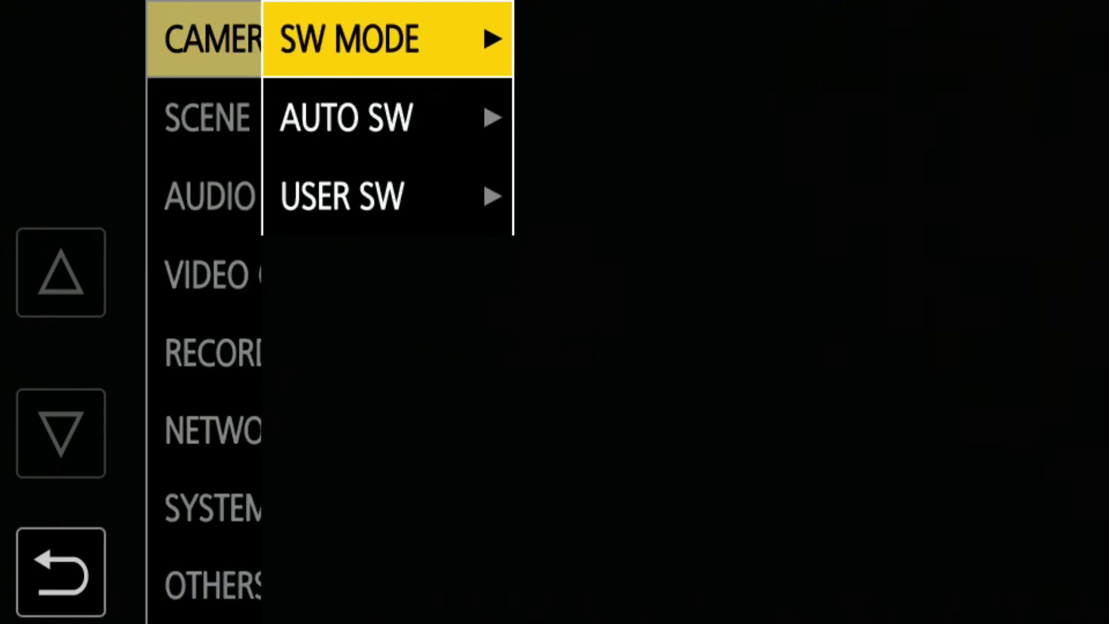
pyautogui.press('Down')
pyautogui.press('Down')
pyautogui.press('Return')
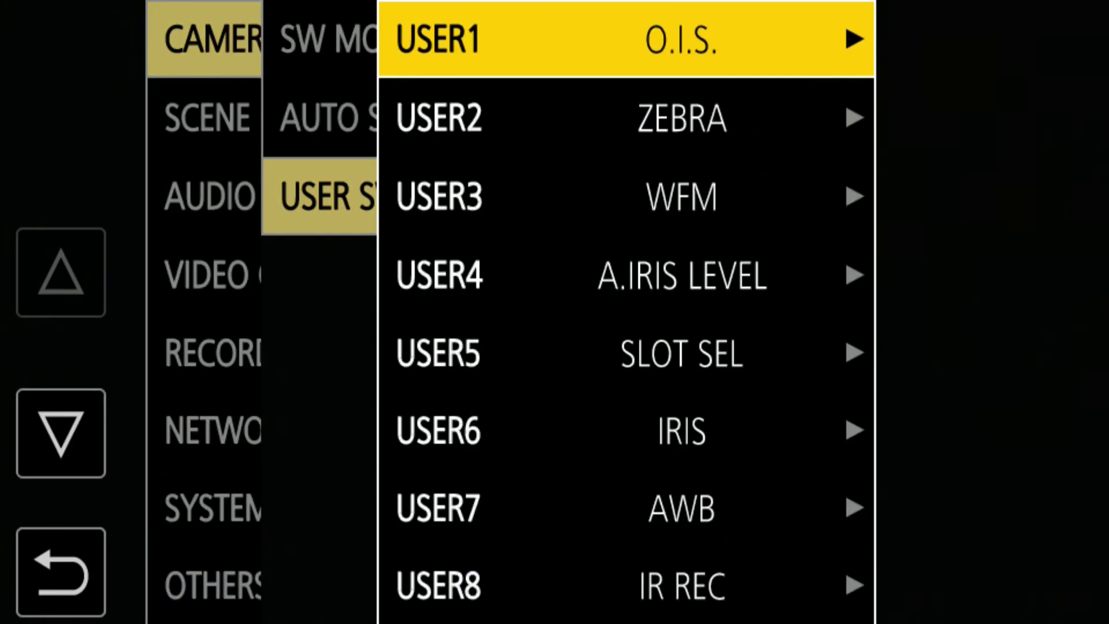
pyautogui.press('Down')
pyautogui.press('Down')
pyautogui.press('Down')
pyautogui.press('Down')
pyautogui.press('Down')
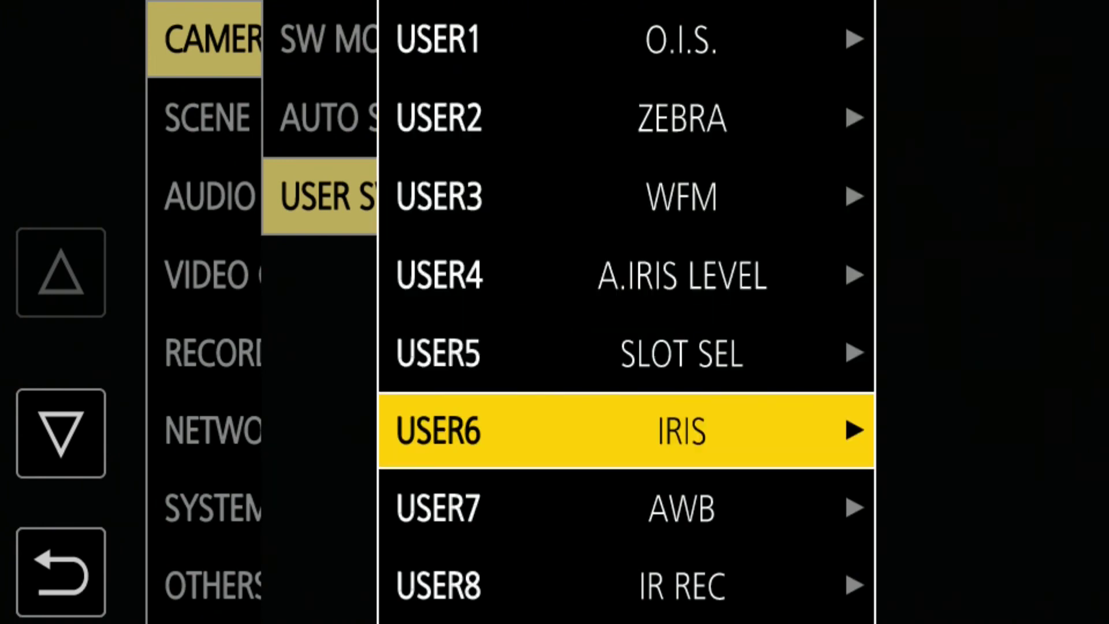
pyautogui.press('Return')
pyautogui.press('Down')
pyautogui.press('Down')
pyautogui.press('Down')
pyautogui.press('Down')
pyautogui.press('Down')
pyautogui.press('Down')
pyautogui.press('Down')
pyautogui.press('Down')
pyautogui.press('Down')
pyautogui.press('Down')
pyautogui.press('Down')
pyautogui.press('Down')
pyautogui.press('Down')
pyautogui.press('Down')
pyautogui.press('Down')
pyautogui.press('Down')
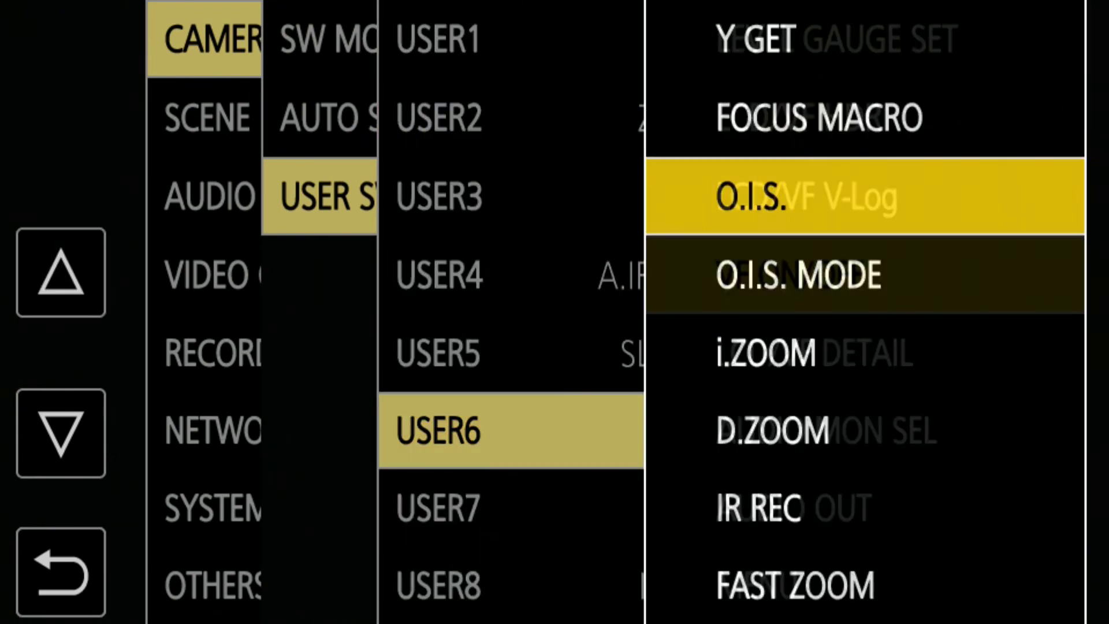
pyautogui.press('Down')
pyautogui.press('Down')
pyautogui.press('Down')
pyautogui.press('Down')
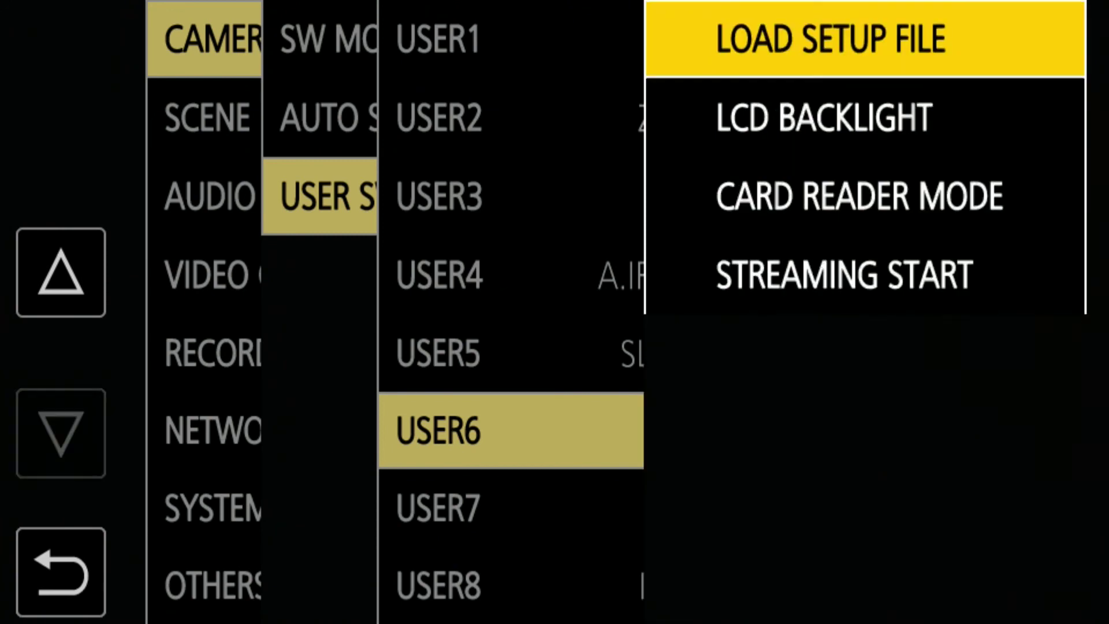
pyautogui.press('Return')
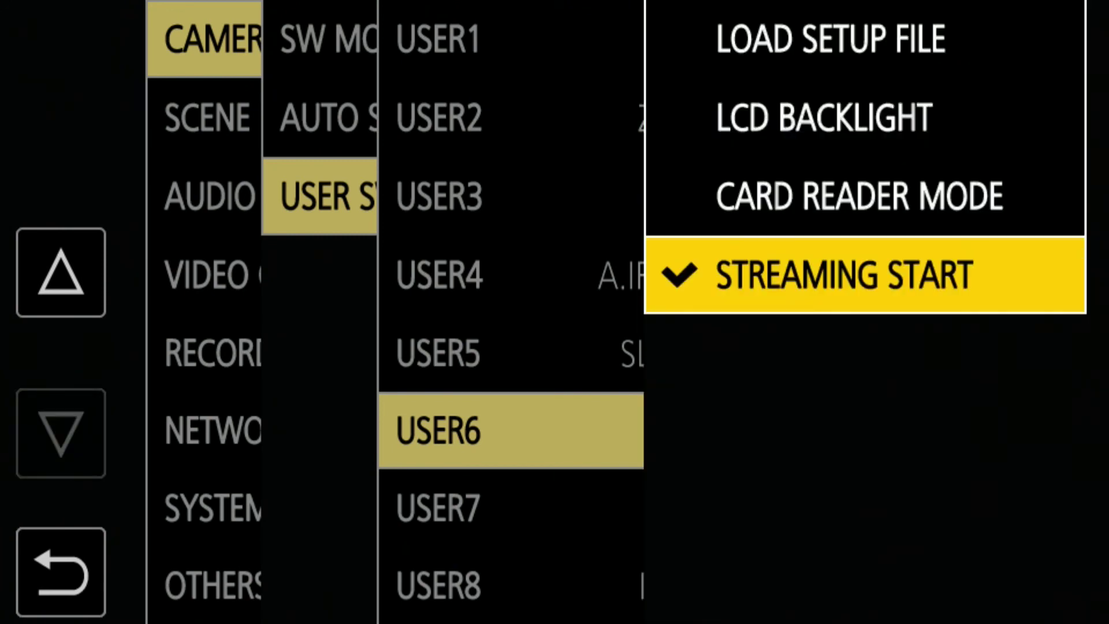